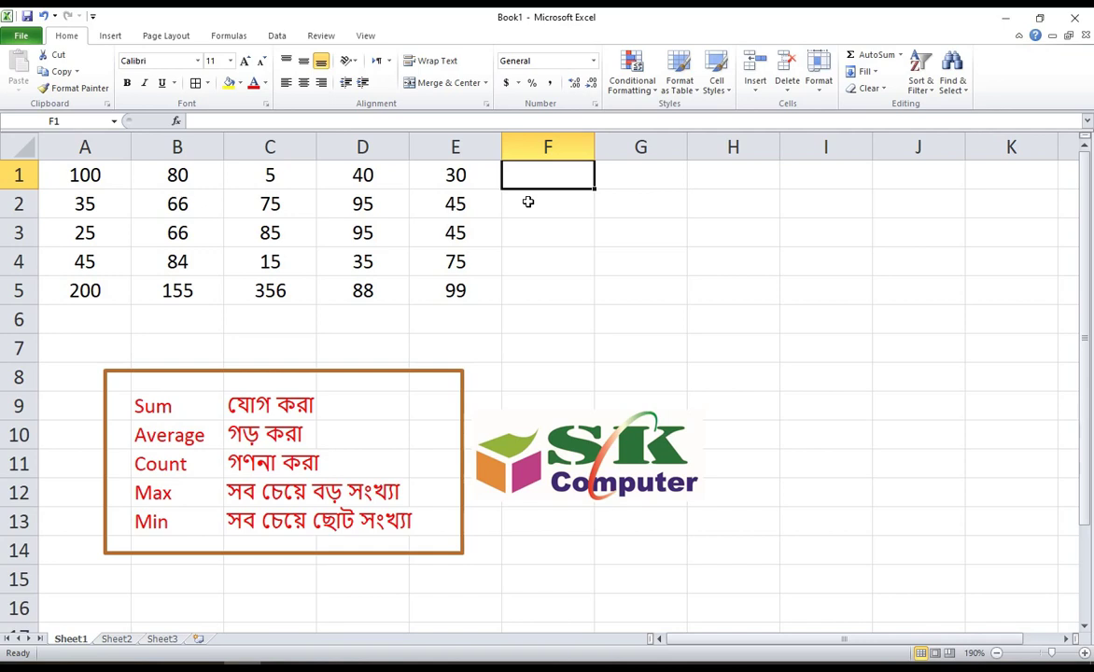
Examine the row 1 values in cells A1 to E1 and the empty cells of column F beside the data.
click(535, 297)
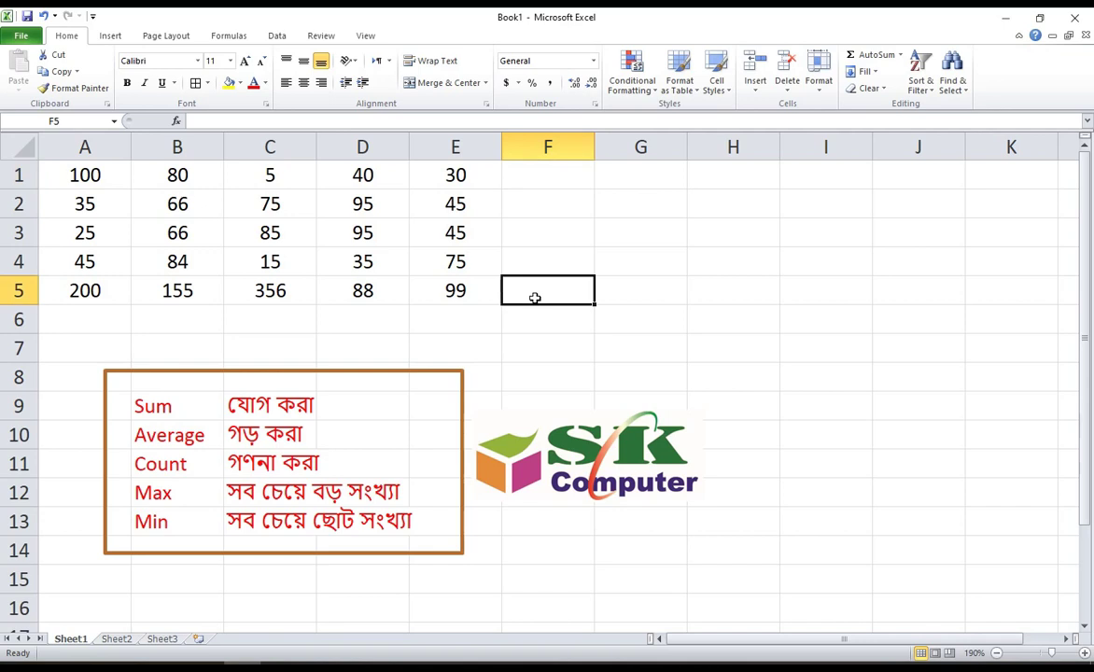
click(524, 180)
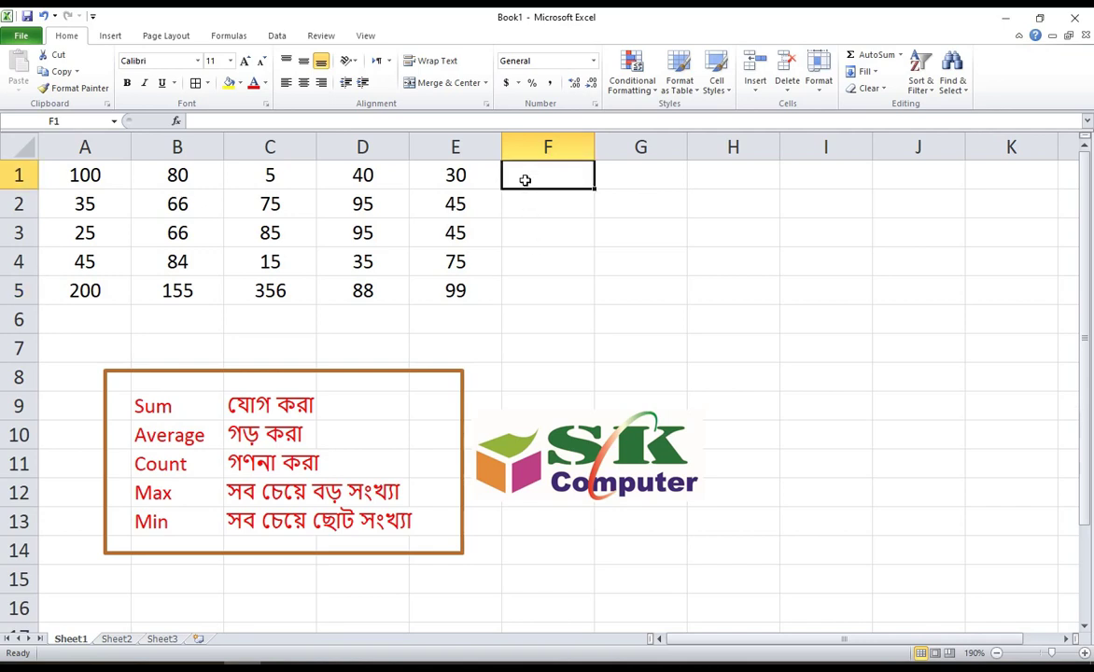
click(540, 240)
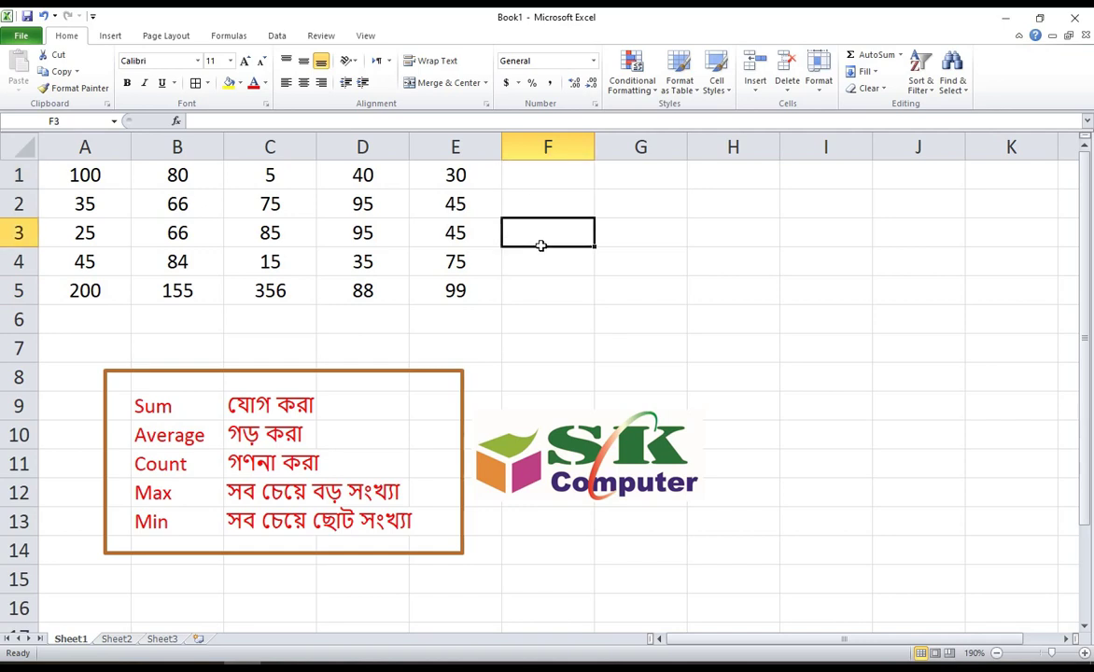
click(83, 178)
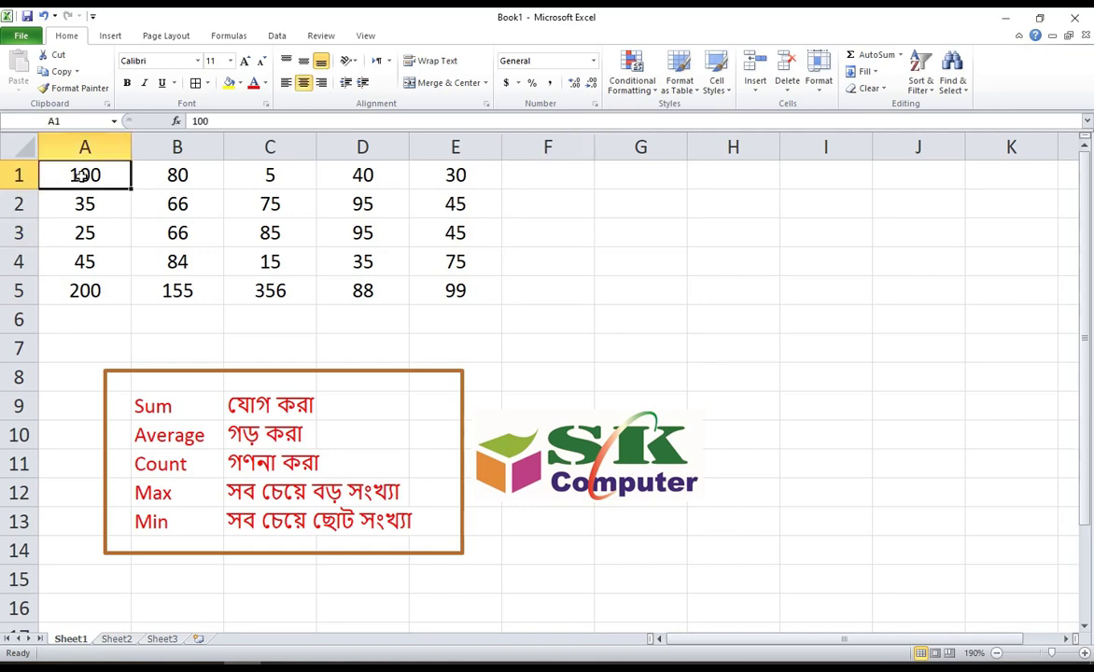
click(459, 175)
drag(53, 164, 438, 183)
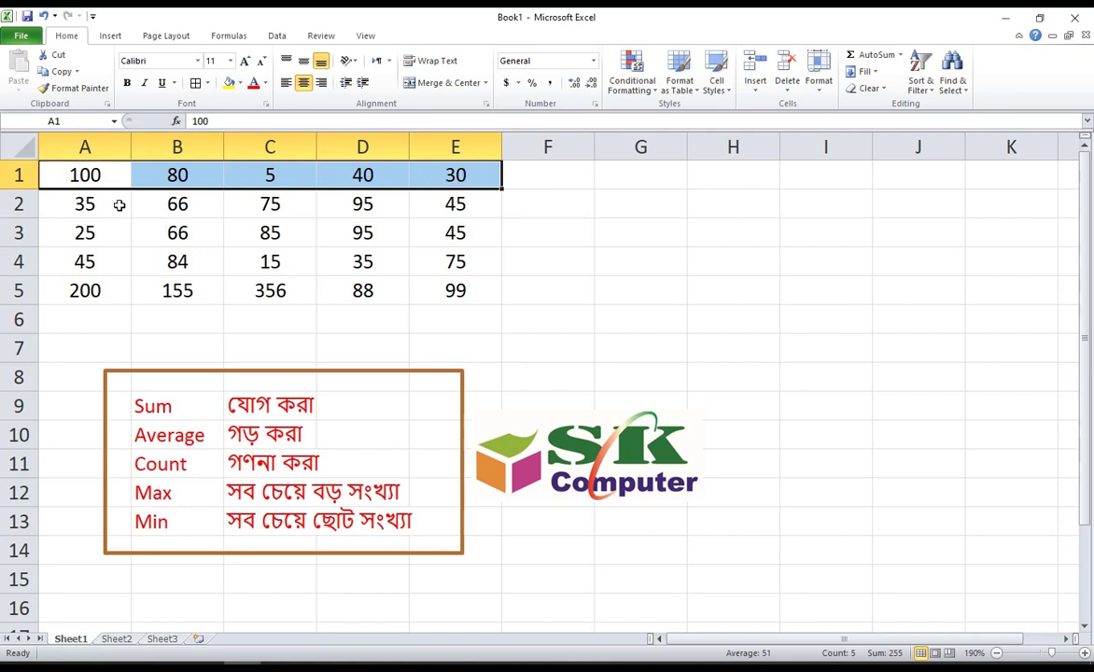
click(91, 175)
click(191, 179)
click(296, 183)
click(338, 164)
click(430, 163)
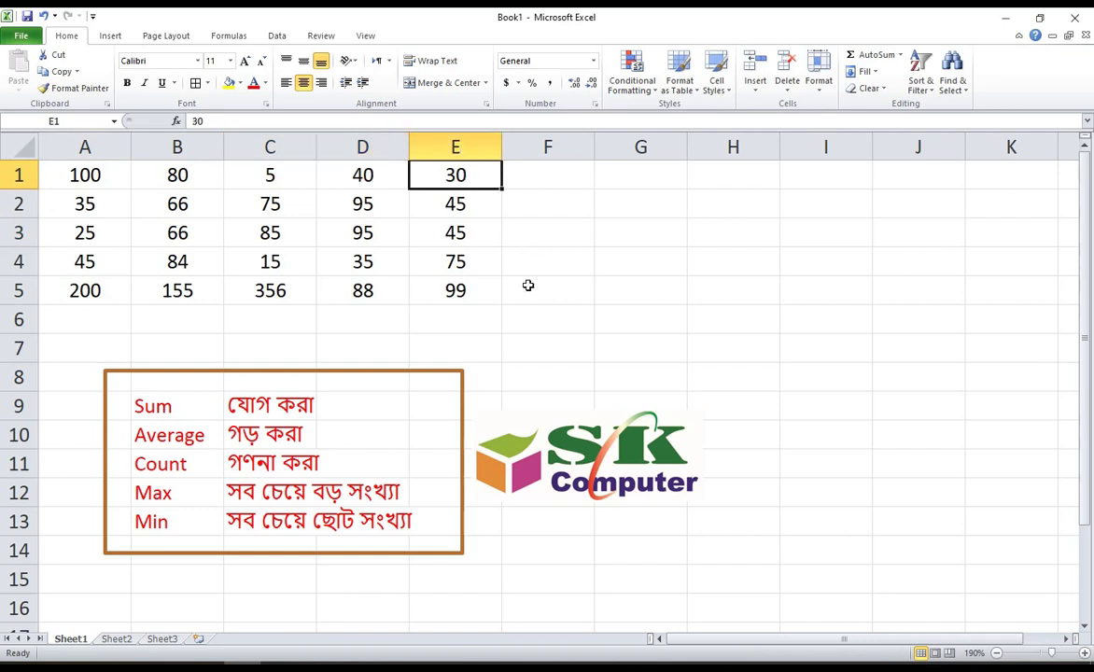
Total the first row in cell F1 with the formula =sum(a1:e1).
click(545, 178)
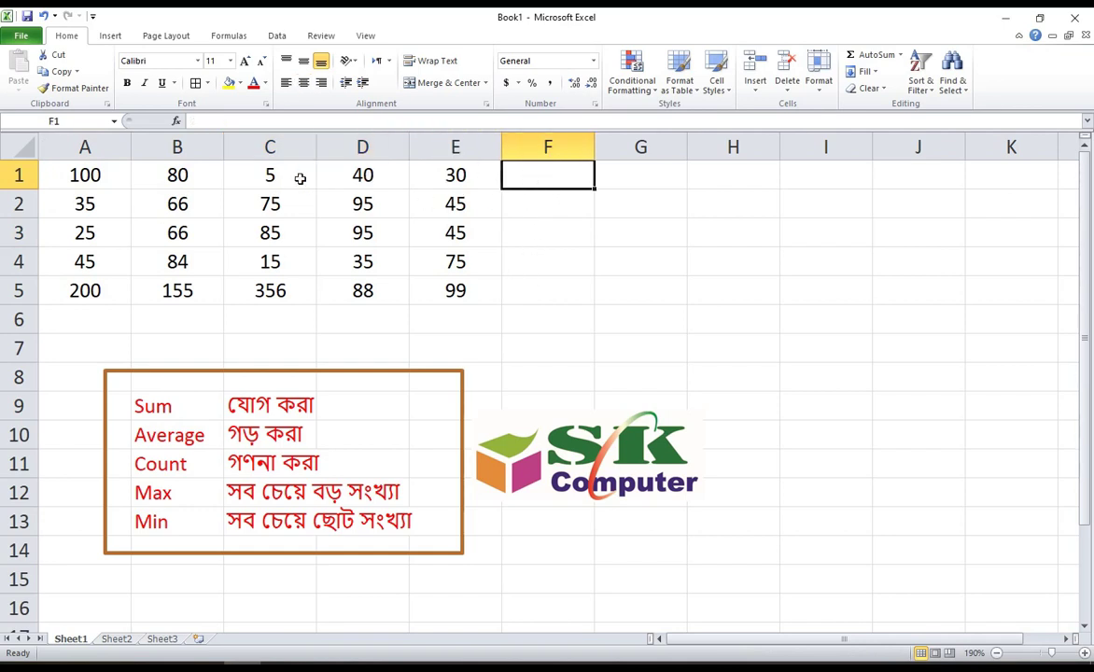
click(219, 122)
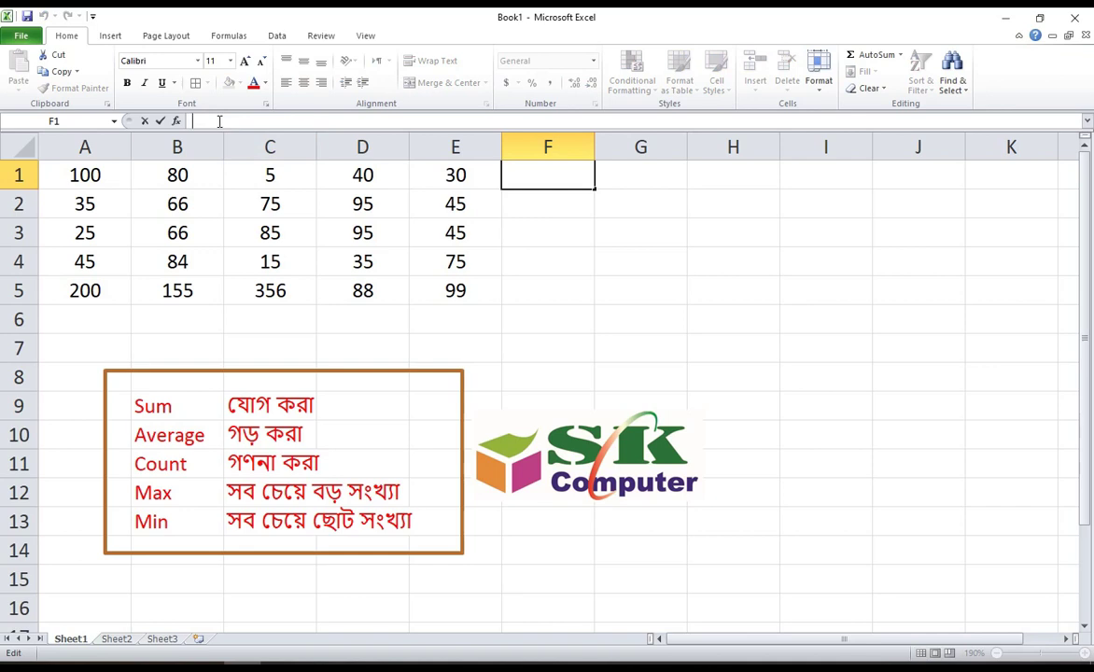
text(=)
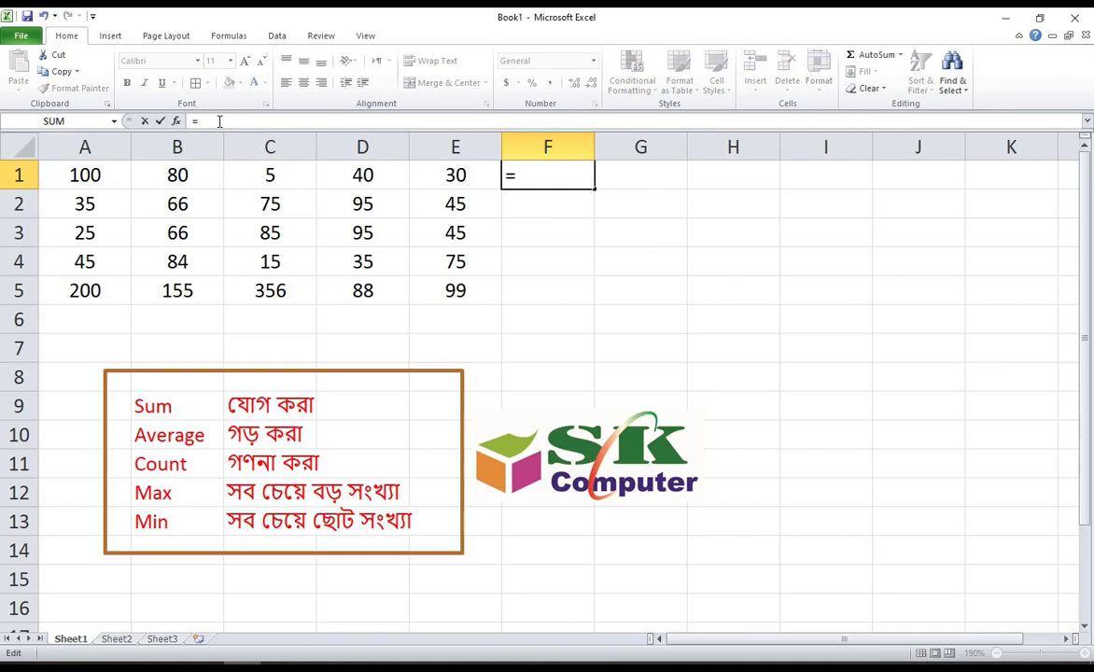
text(sum()
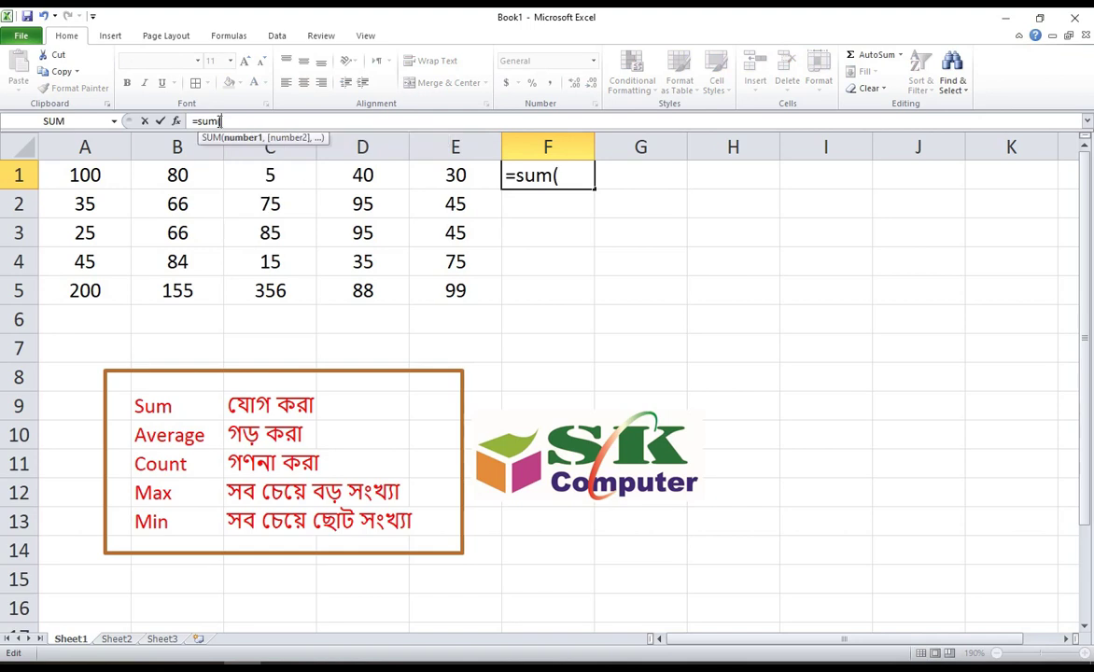
text(a1:)
key(BackSpace)
text(-)
key(BackSpace)
text(:)
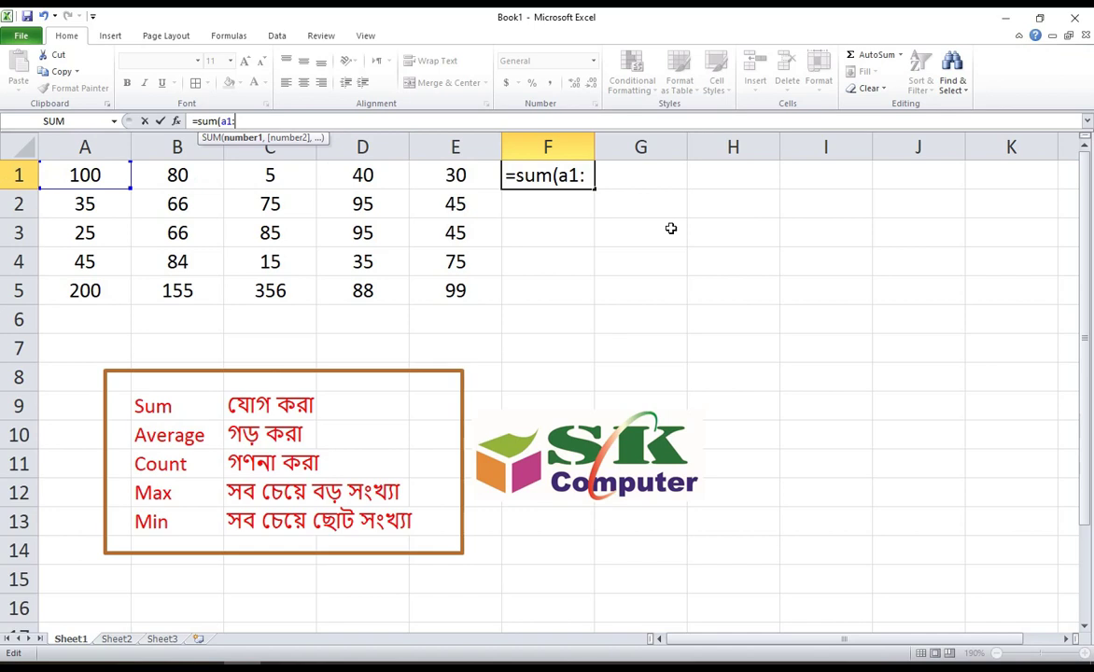
text(e1)
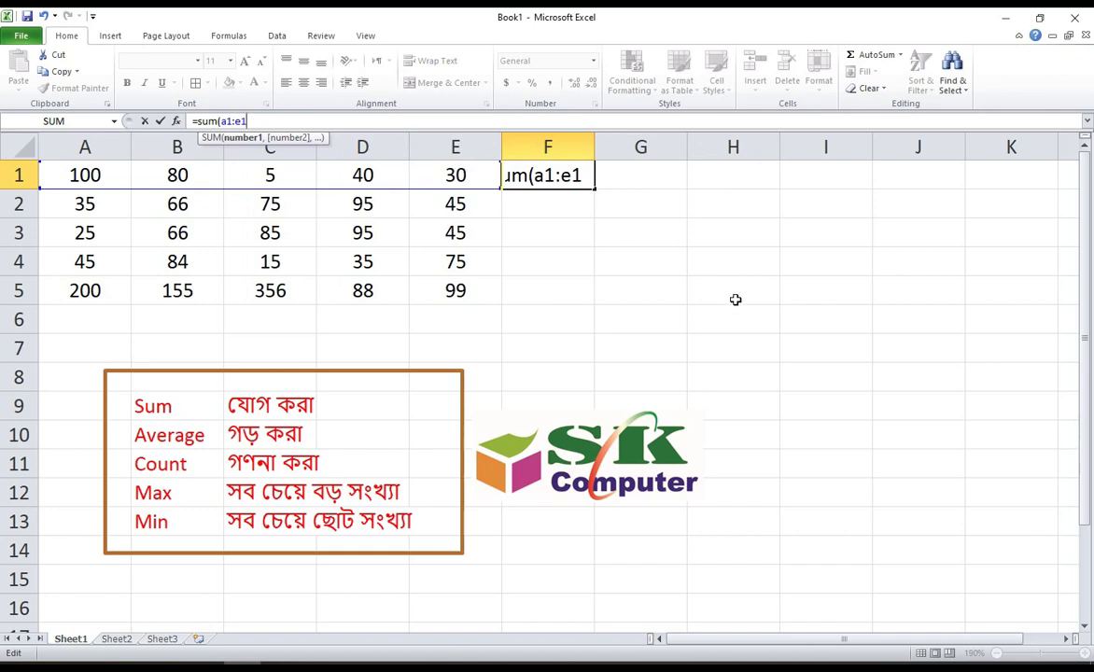
text())
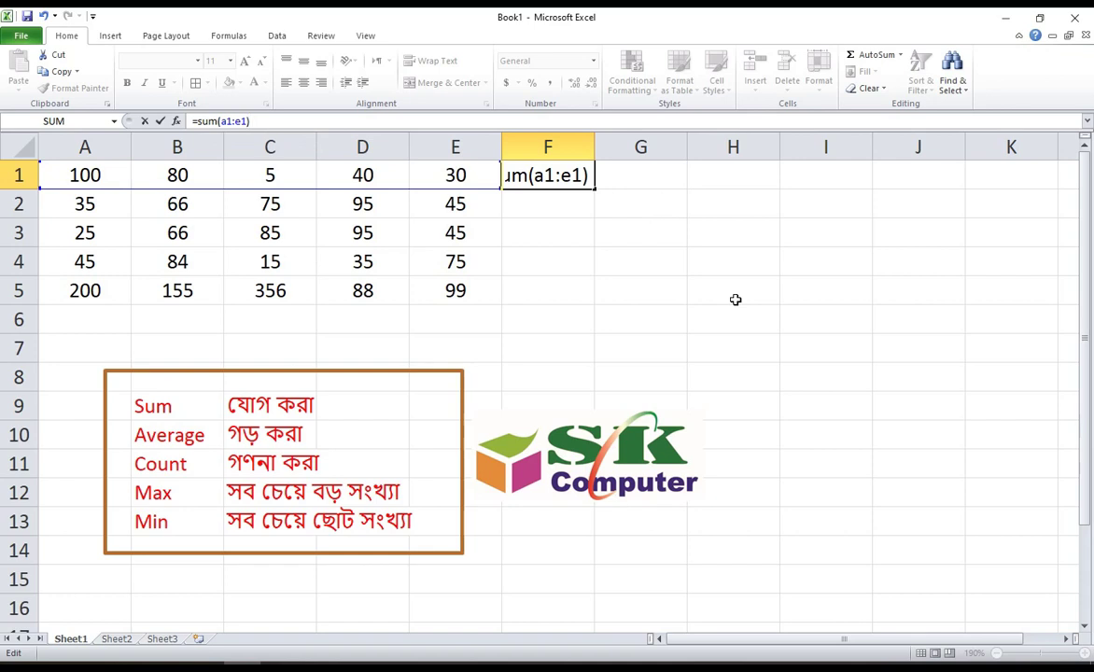
key(Return)
key(Up)
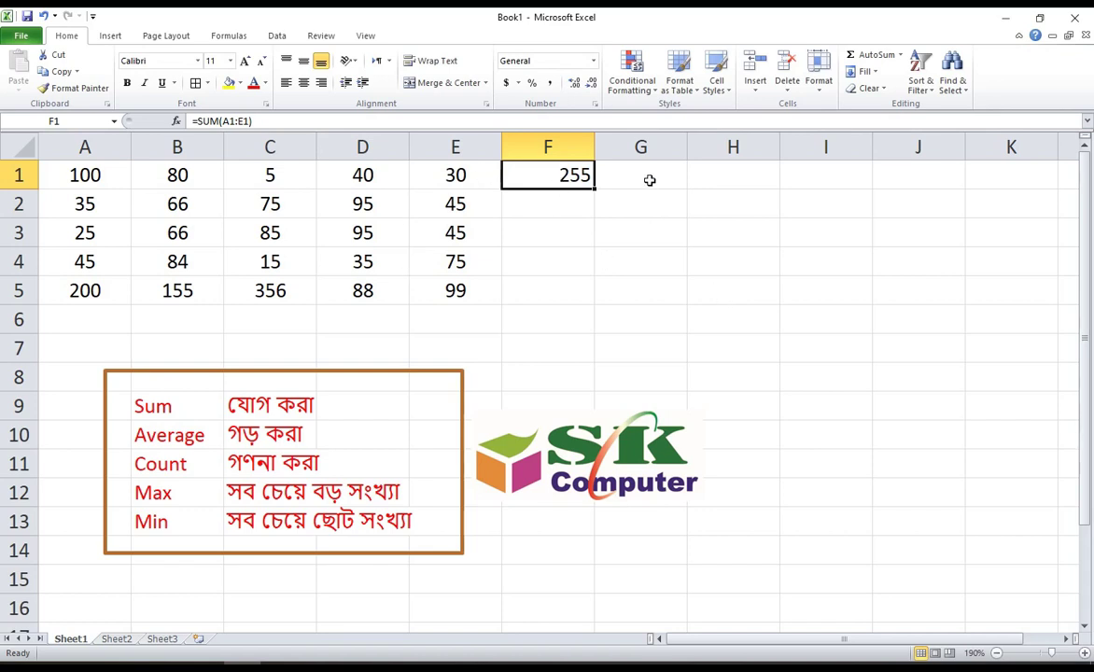
Apply borders around every cell in the range A1:G5.
click(611, 173)
drag(560, 175, 557, 290)
drag(86, 173, 637, 287)
click(195, 82)
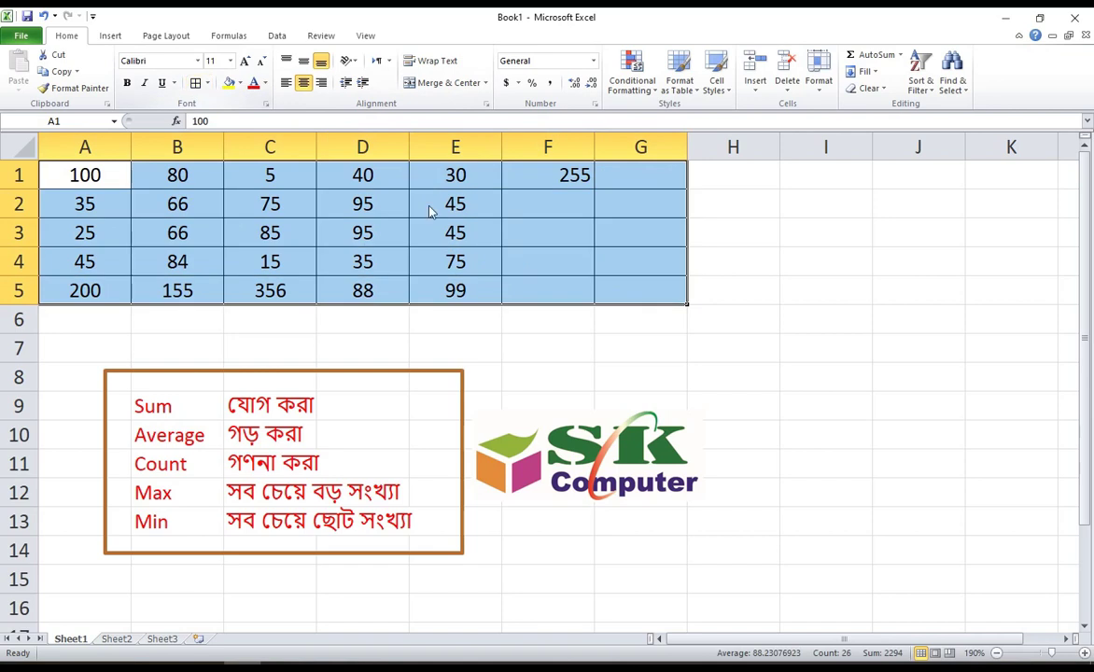
Fill cells F1:F5 with light orange and center their contents horizontally.
click(559, 175)
drag(559, 174, 559, 291)
click(239, 82)
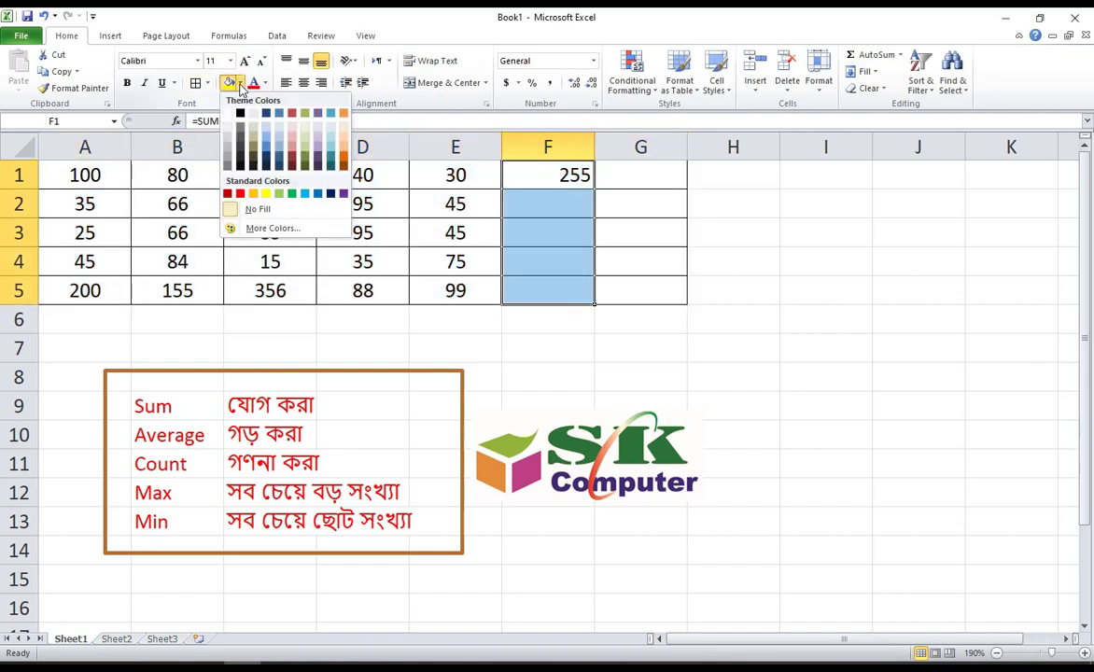
click(345, 138)
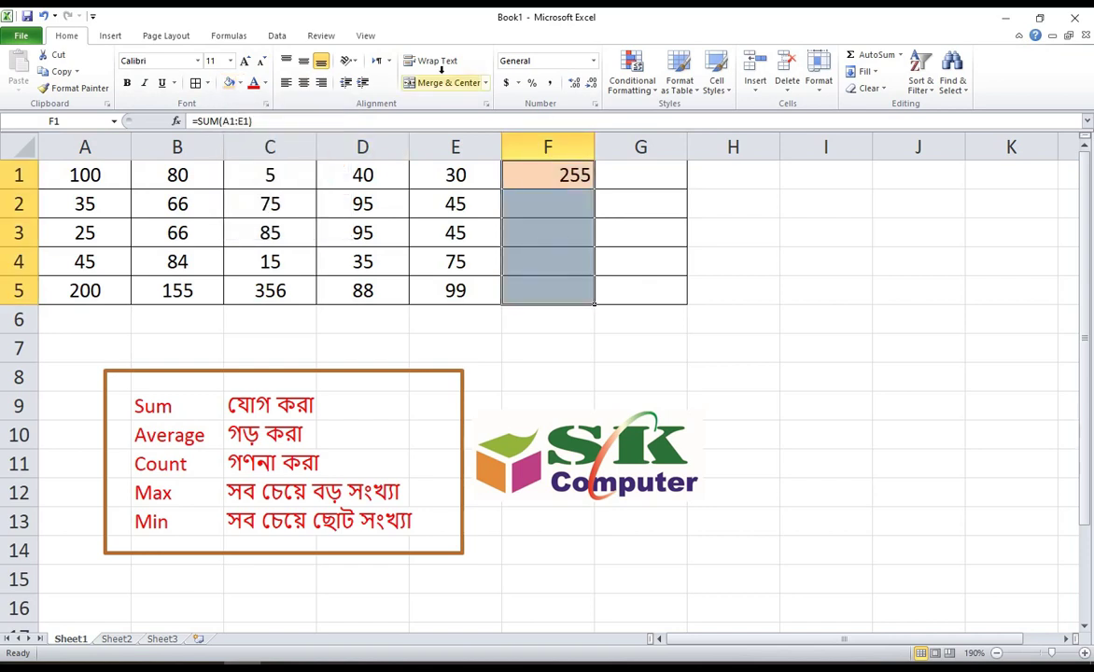
click(303, 83)
click(557, 202)
click(561, 174)
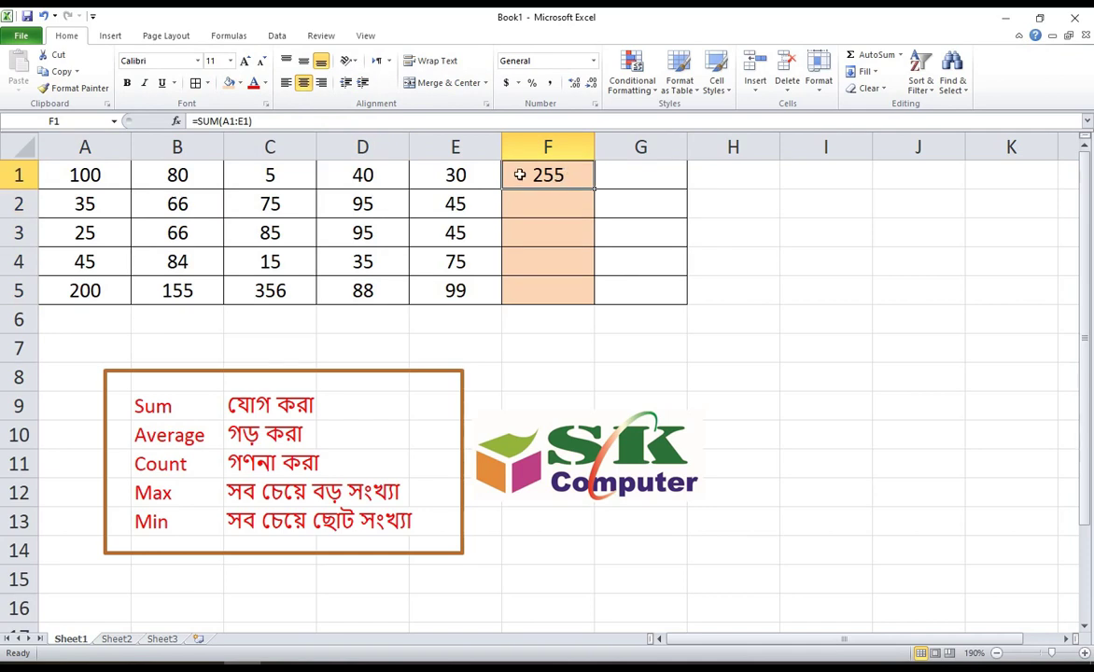
Total the first row in cell G1 by adding individual cells with the formula =sum(a1+b1+c1+d1+e1).
click(658, 177)
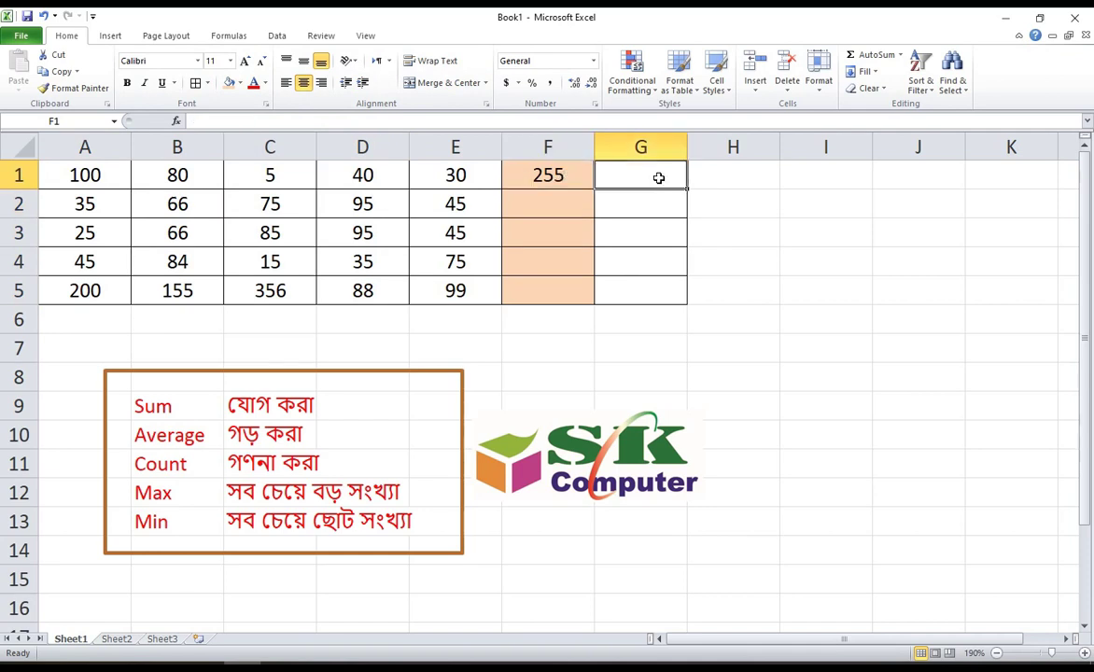
click(562, 174)
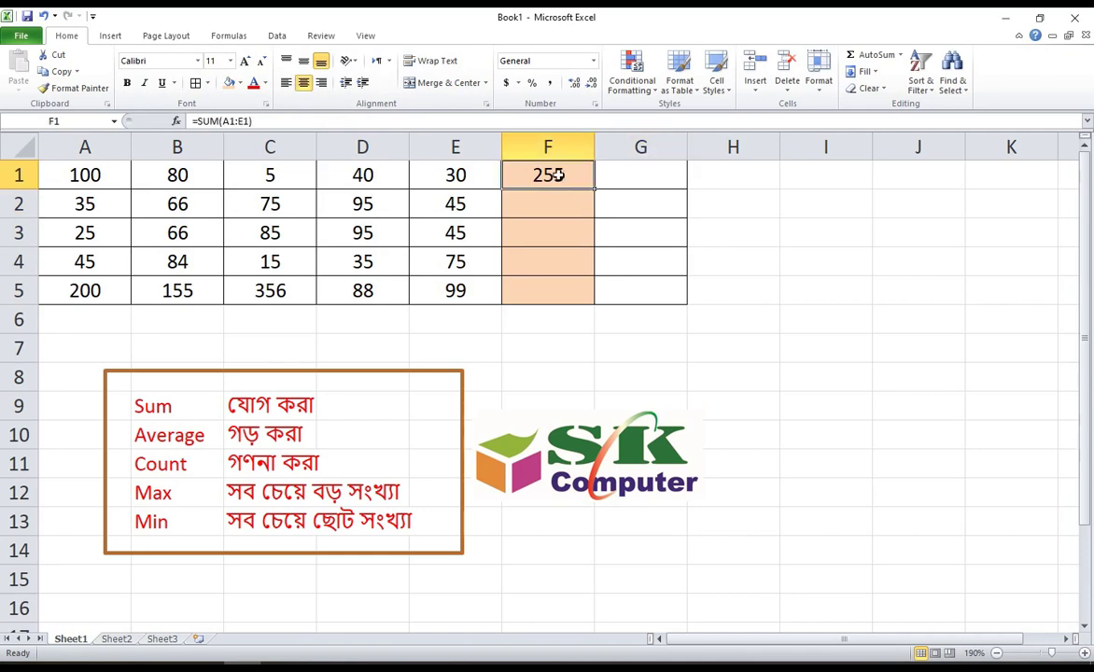
click(640, 174)
click(210, 118)
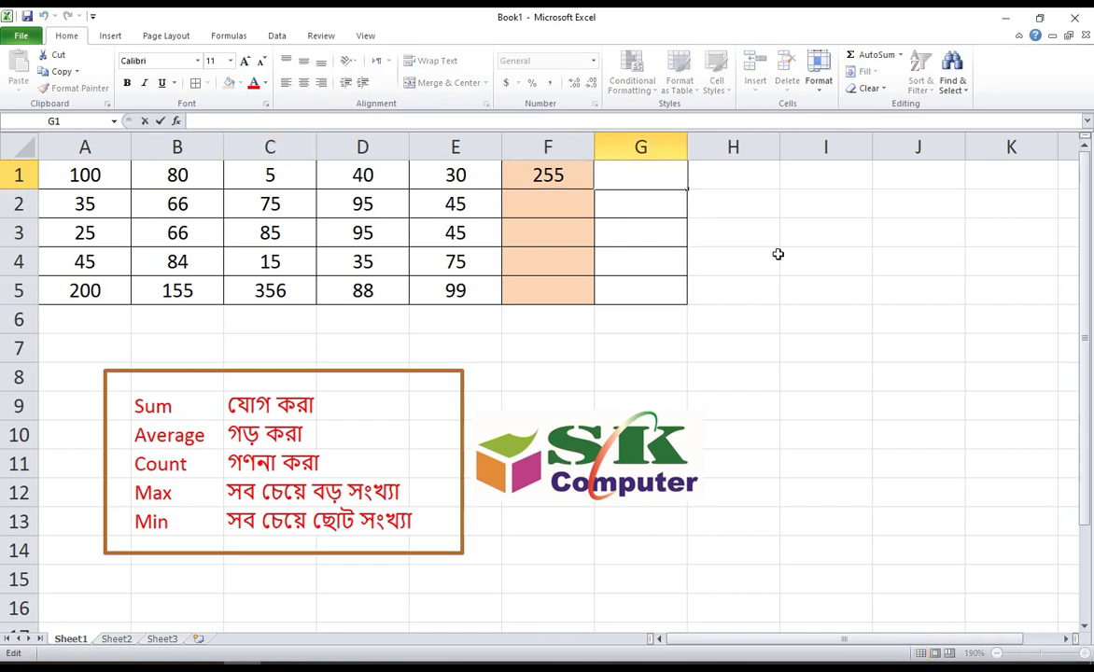
text(=s)
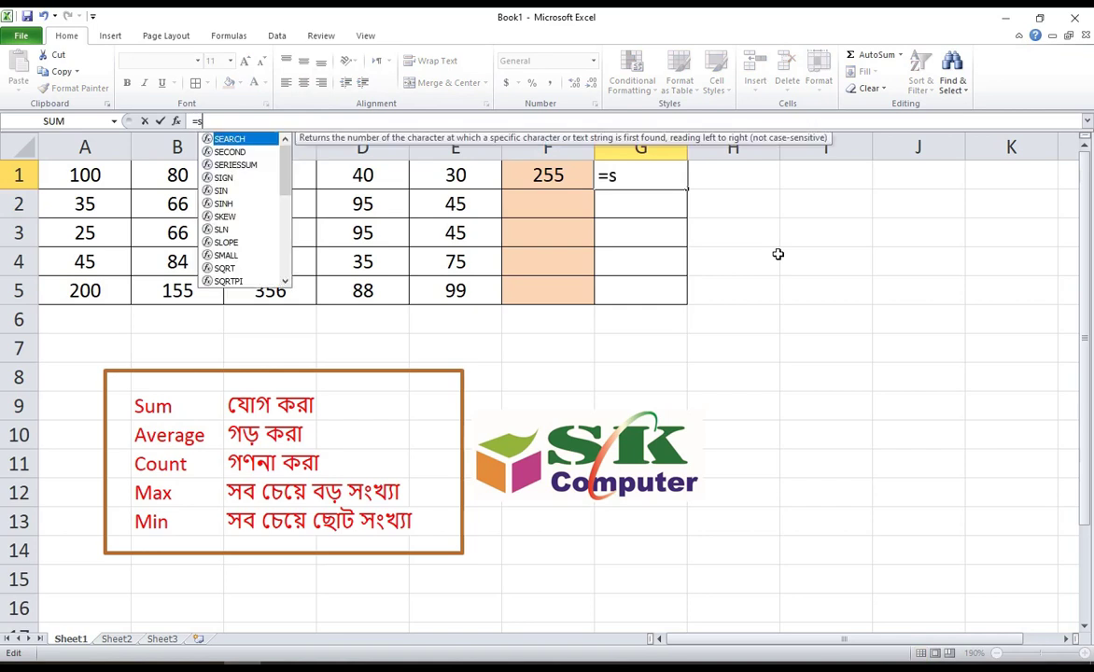
text(um()
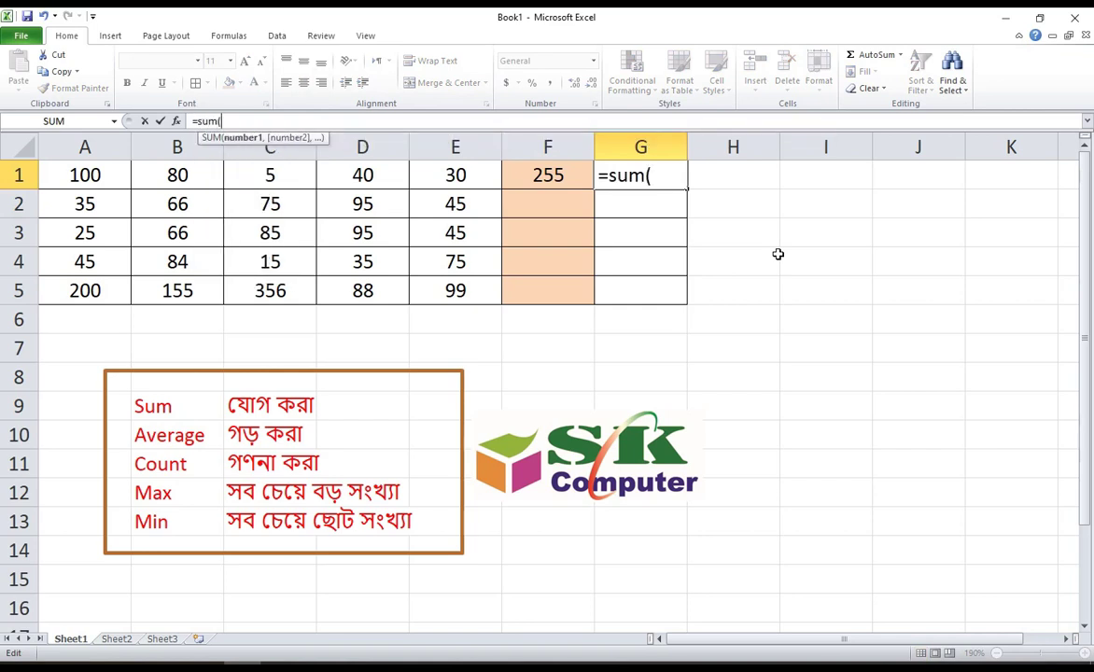
text(a1+b)
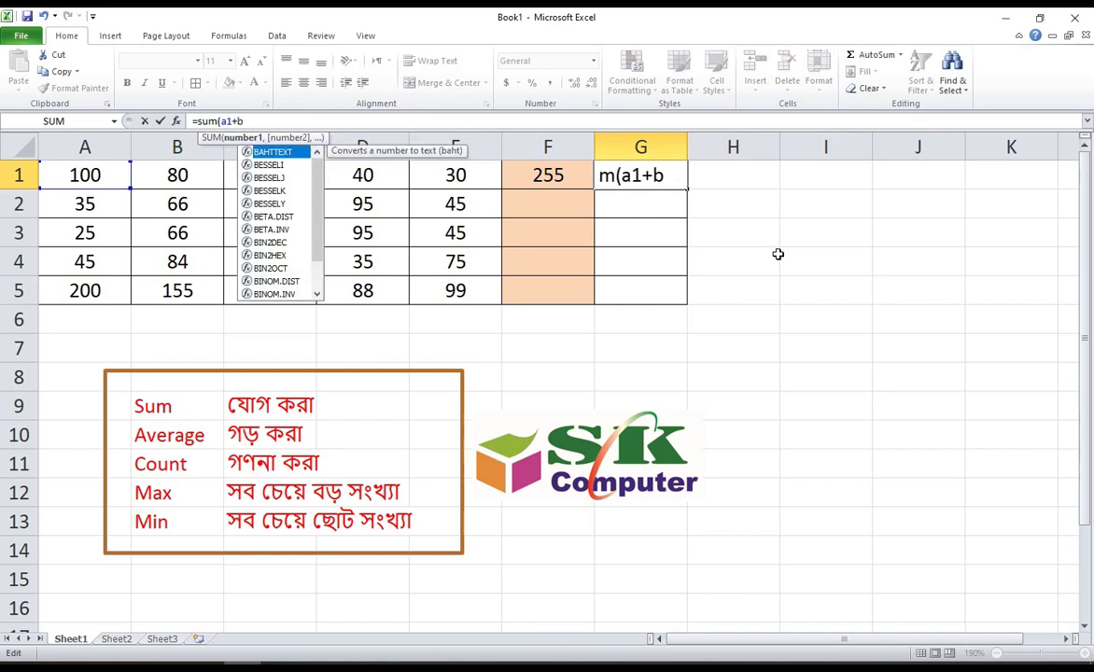
text(1)
text(+c)
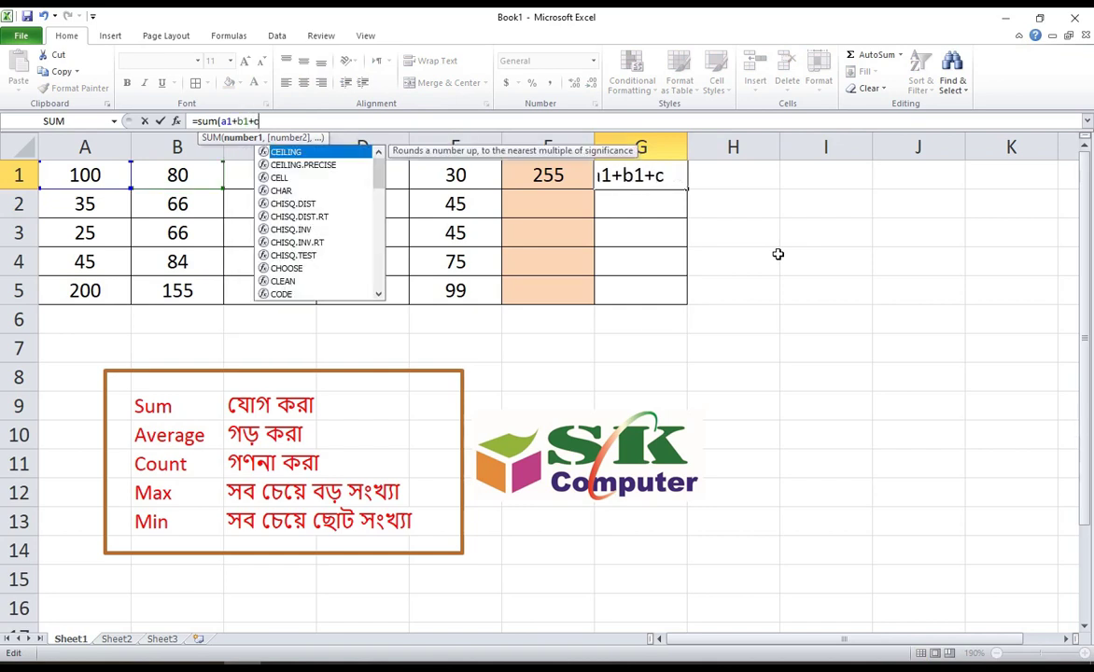
text(1+d)
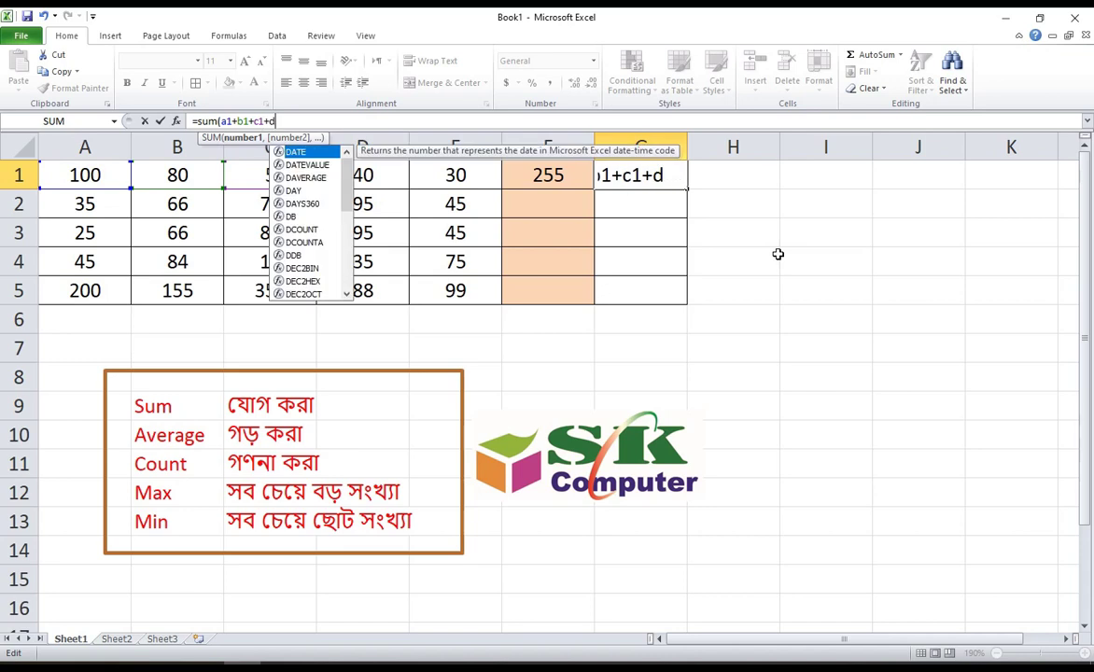
text(1+)
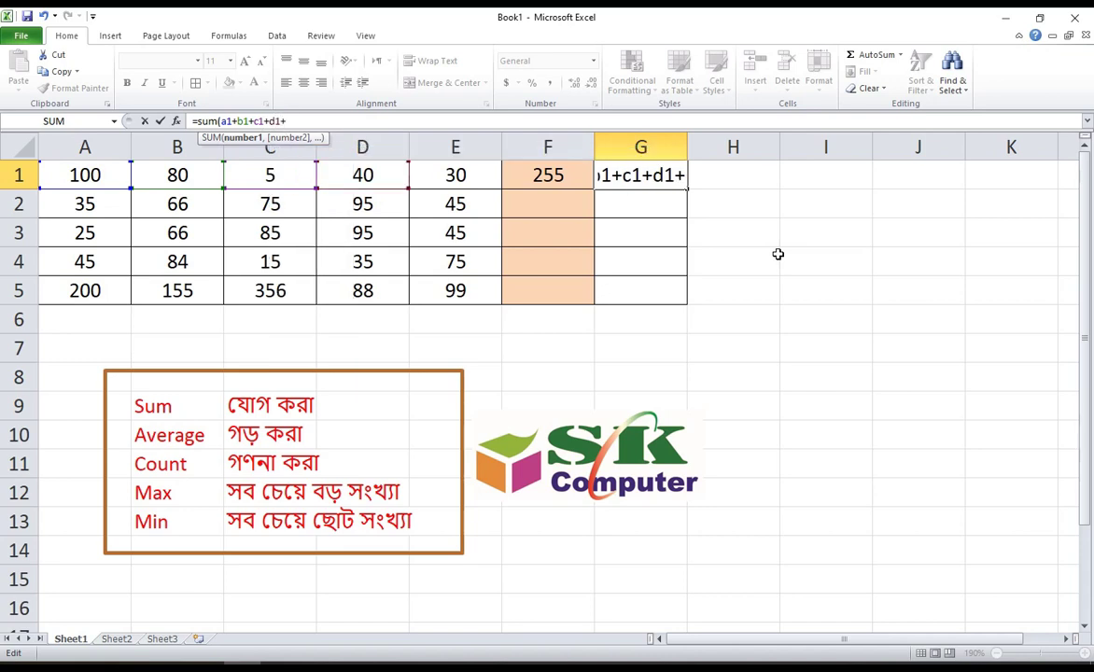
text(e1)
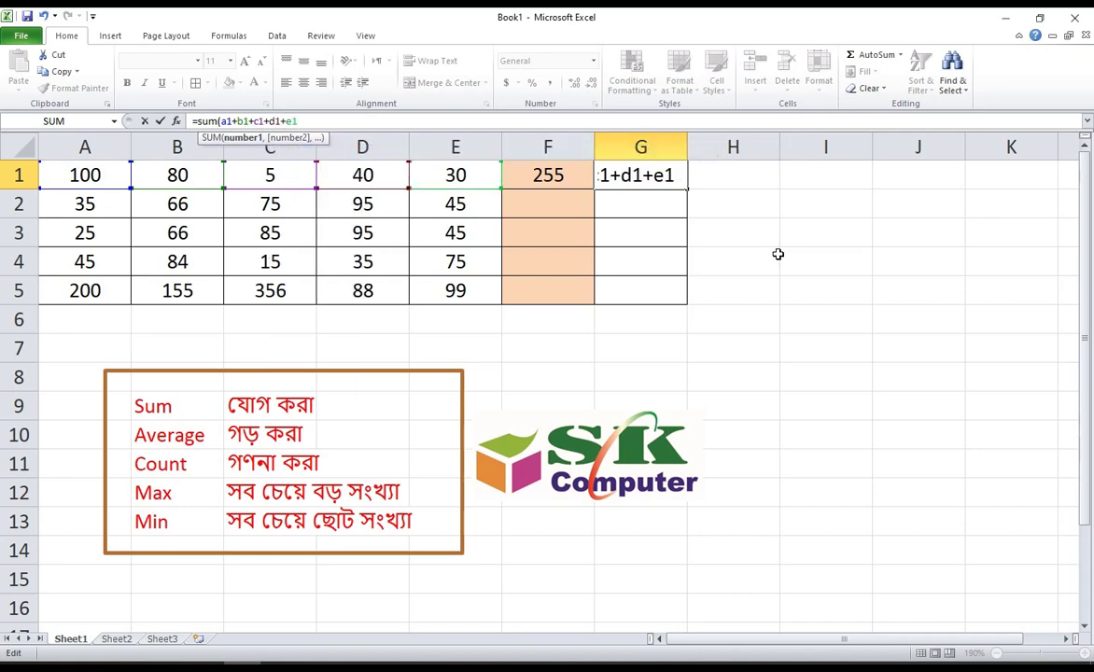
text())
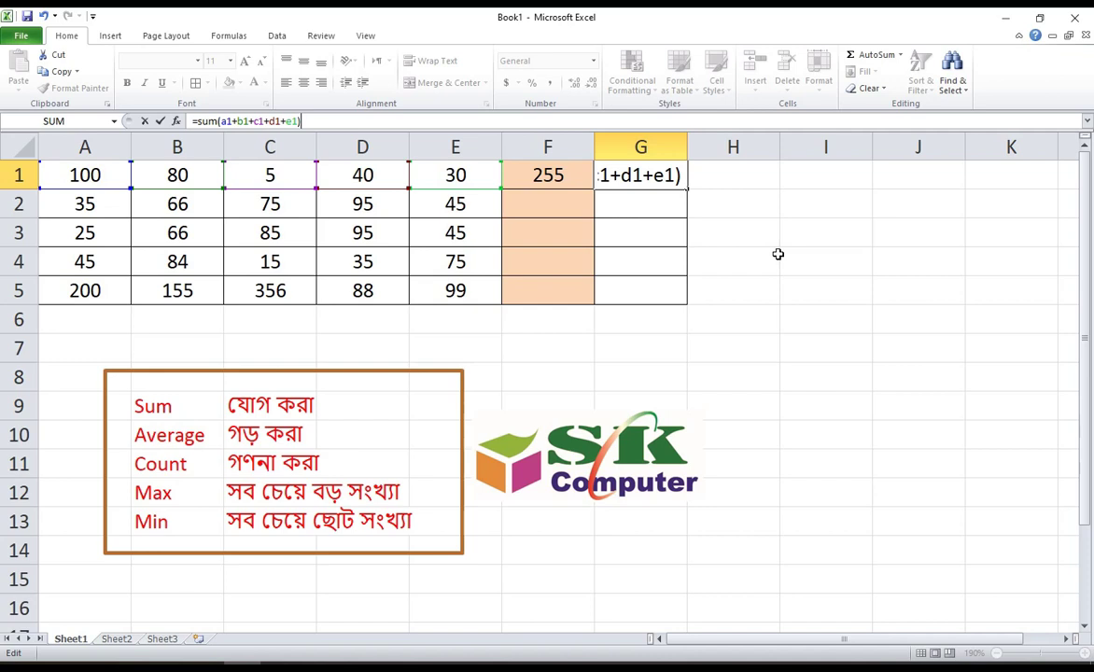
key(Return)
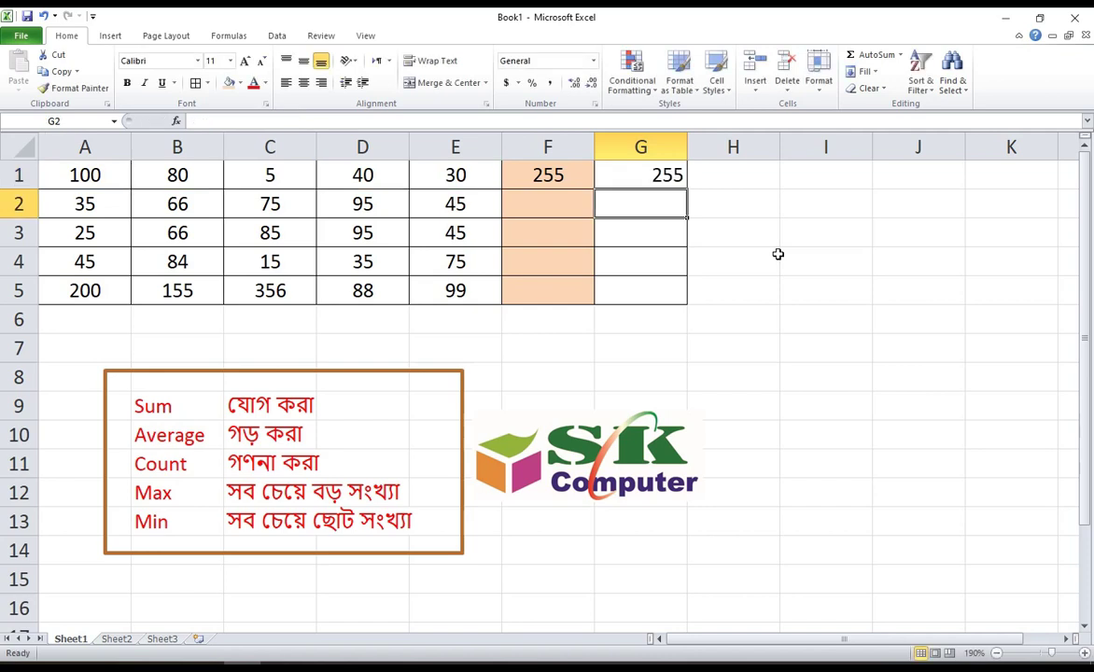
key(Up)
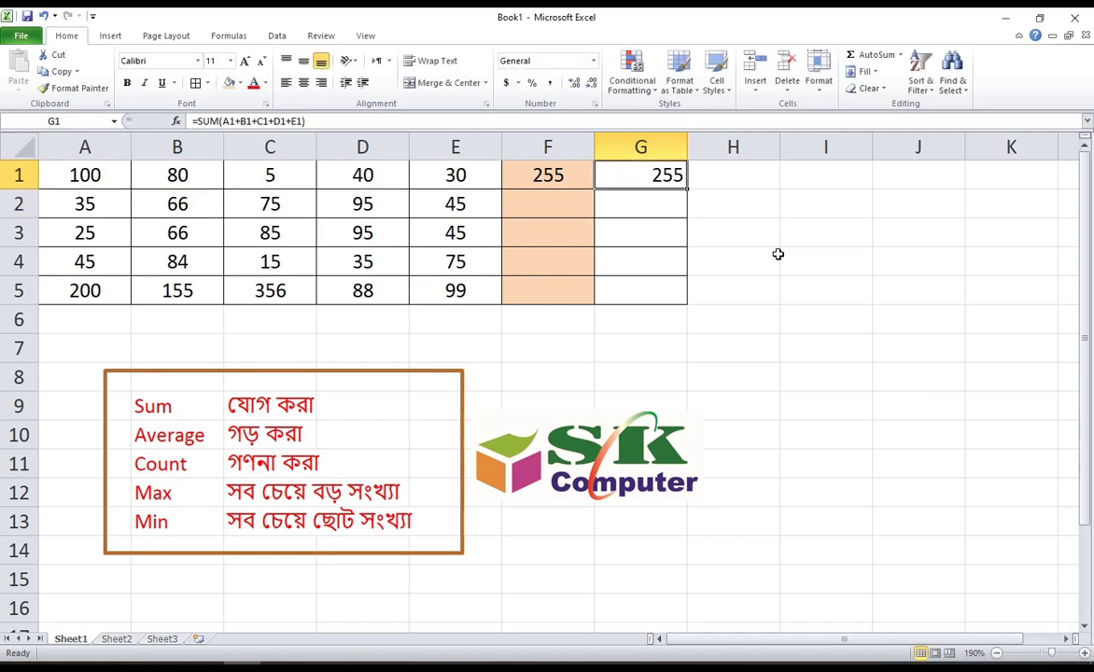
Compare the formulas in F1 and G1, and narrow columns F and G.
click(545, 174)
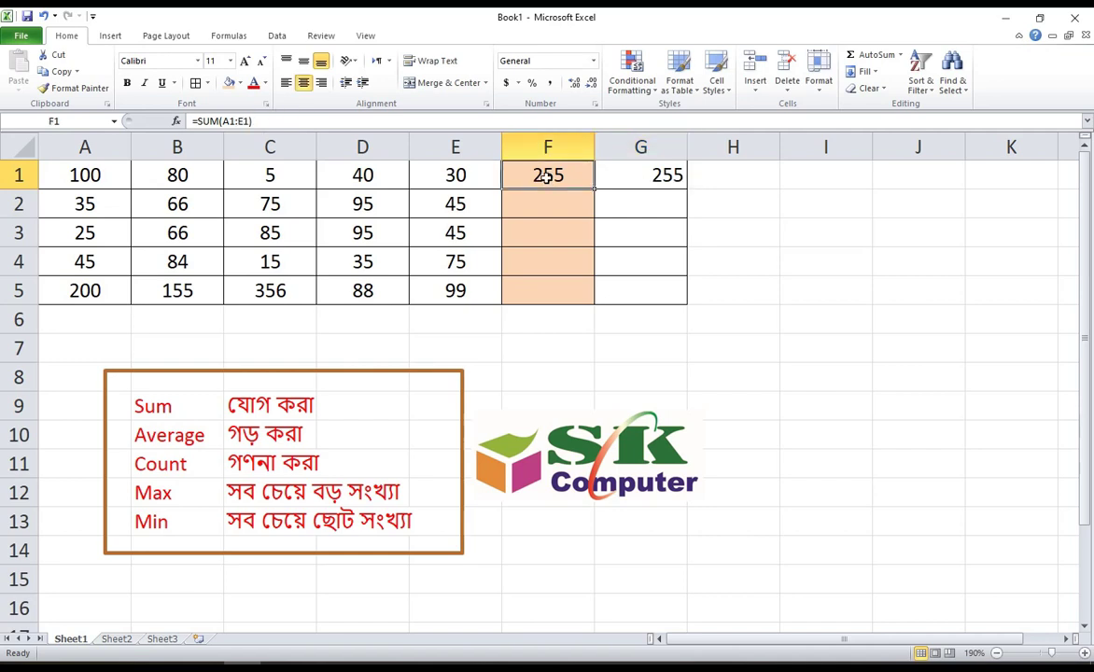
click(646, 177)
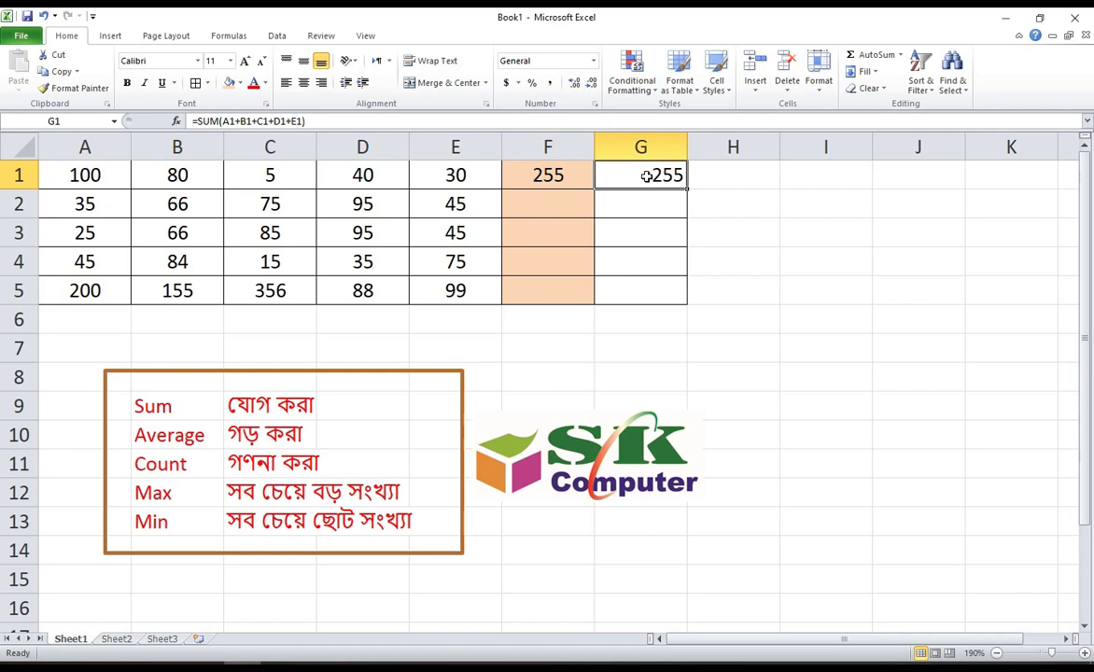
drag(686, 147, 584, 146)
click(598, 311)
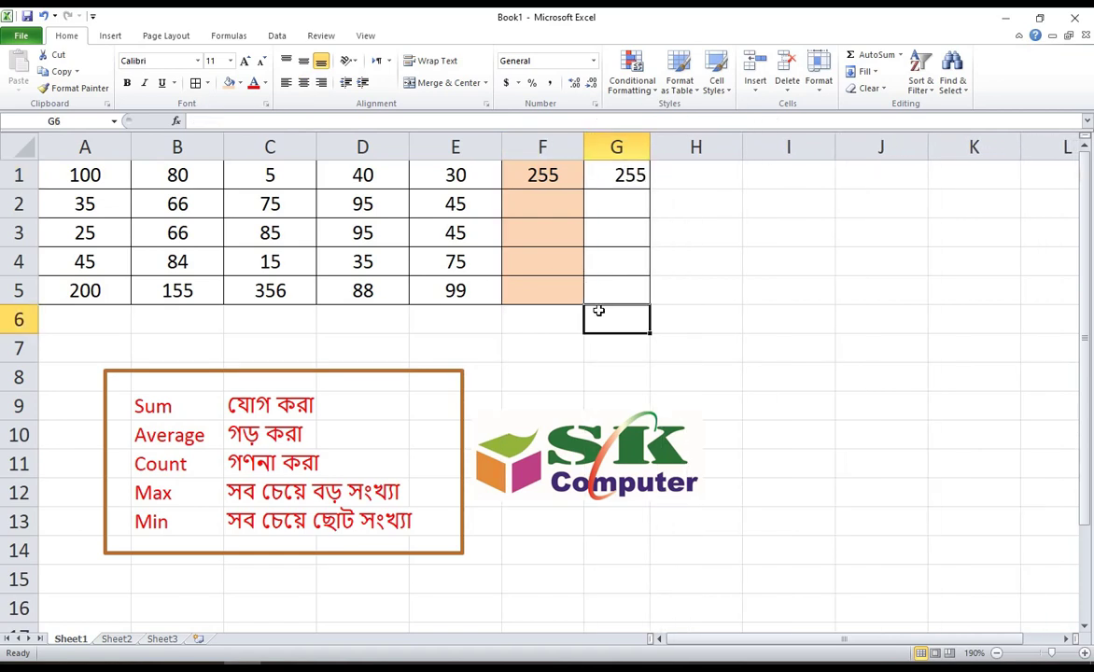
Examine the second row's numbers in A2:E2 and review the SUM formula in F1.
drag(73, 200, 455, 207)
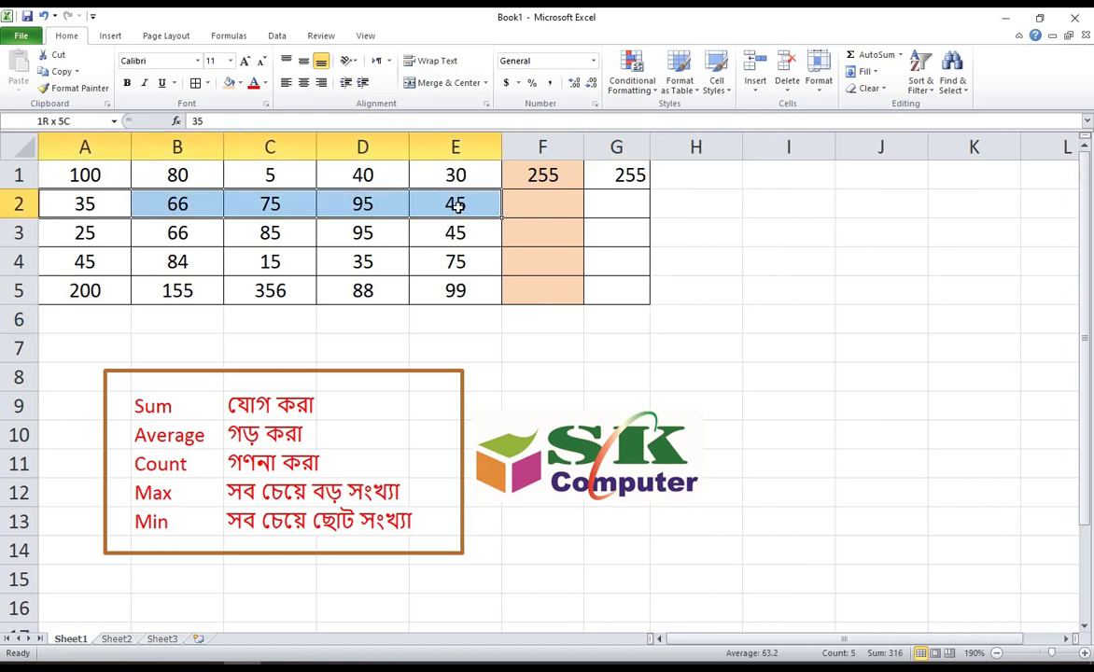
drag(55, 206, 466, 204)
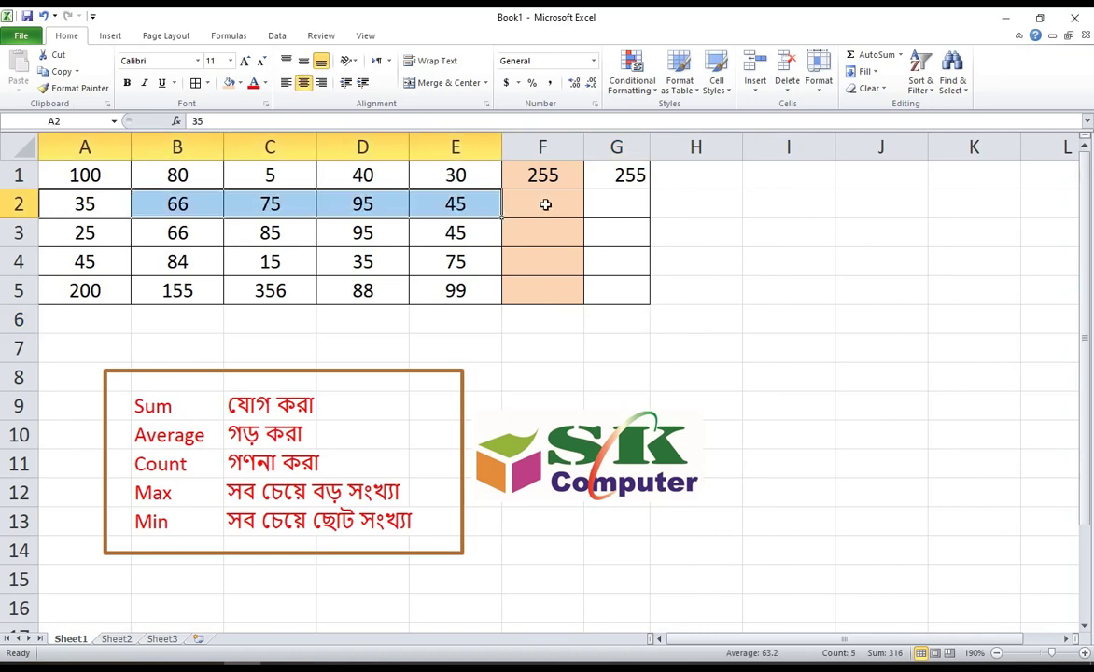
click(545, 205)
click(616, 203)
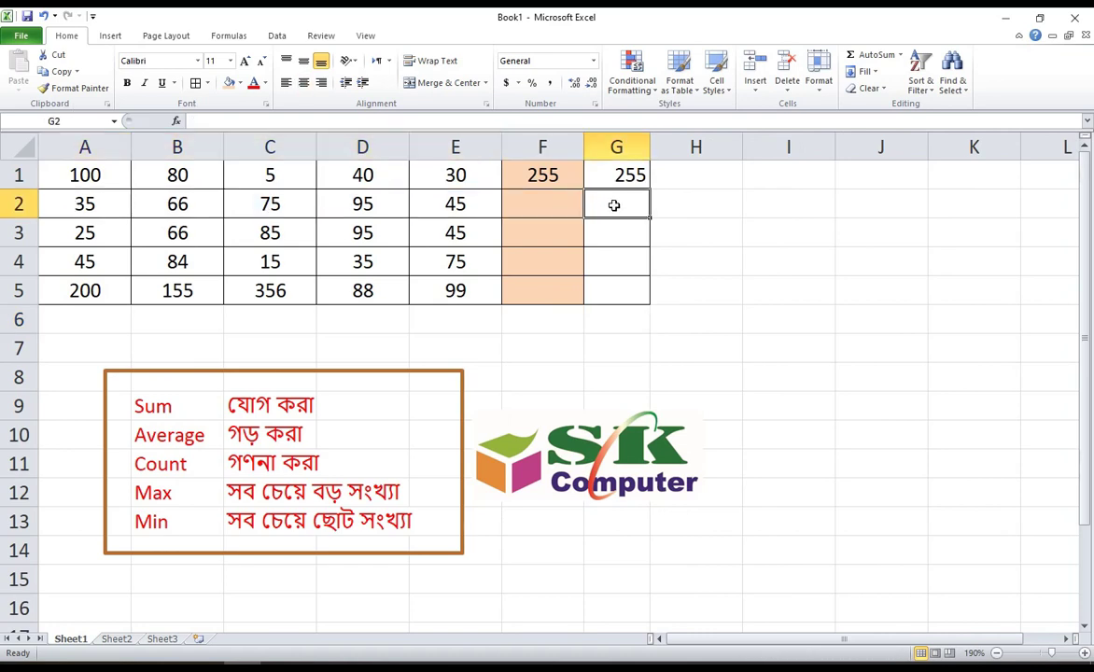
click(552, 207)
click(544, 180)
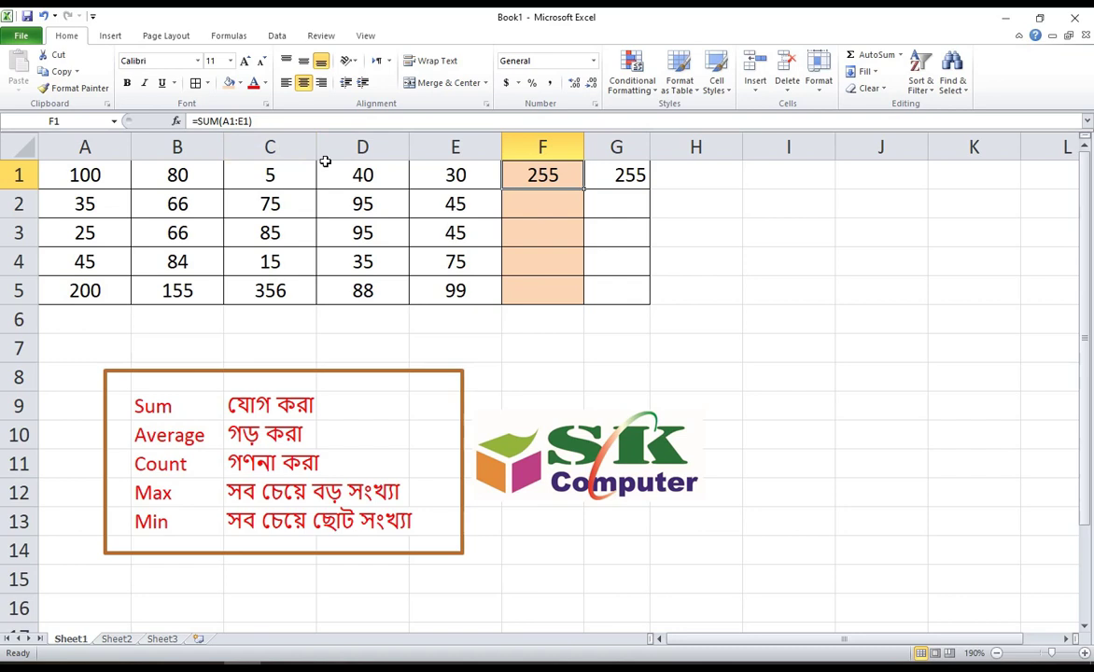
Average the second row in cell F2 with the formula =average(a2:e2).
click(511, 211)
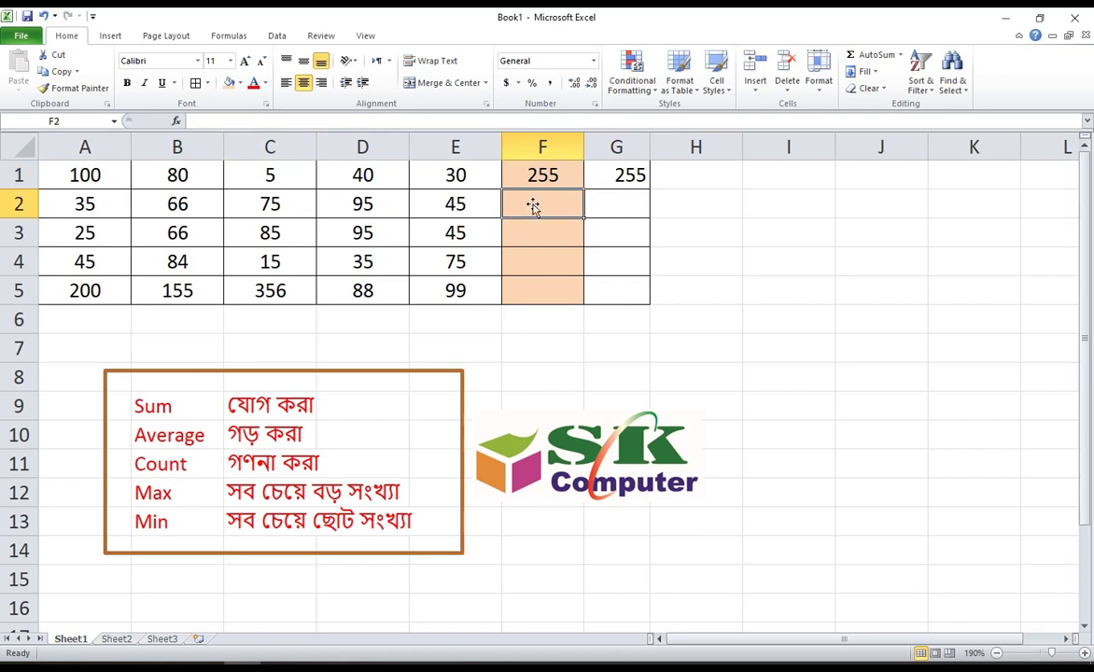
click(265, 122)
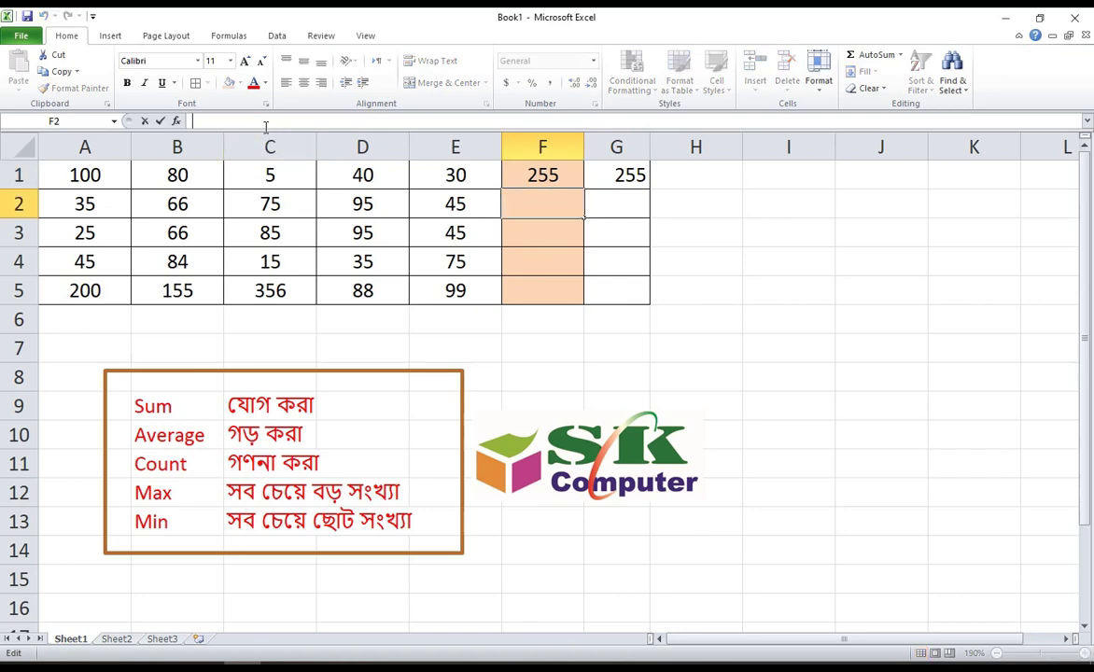
text(=s)
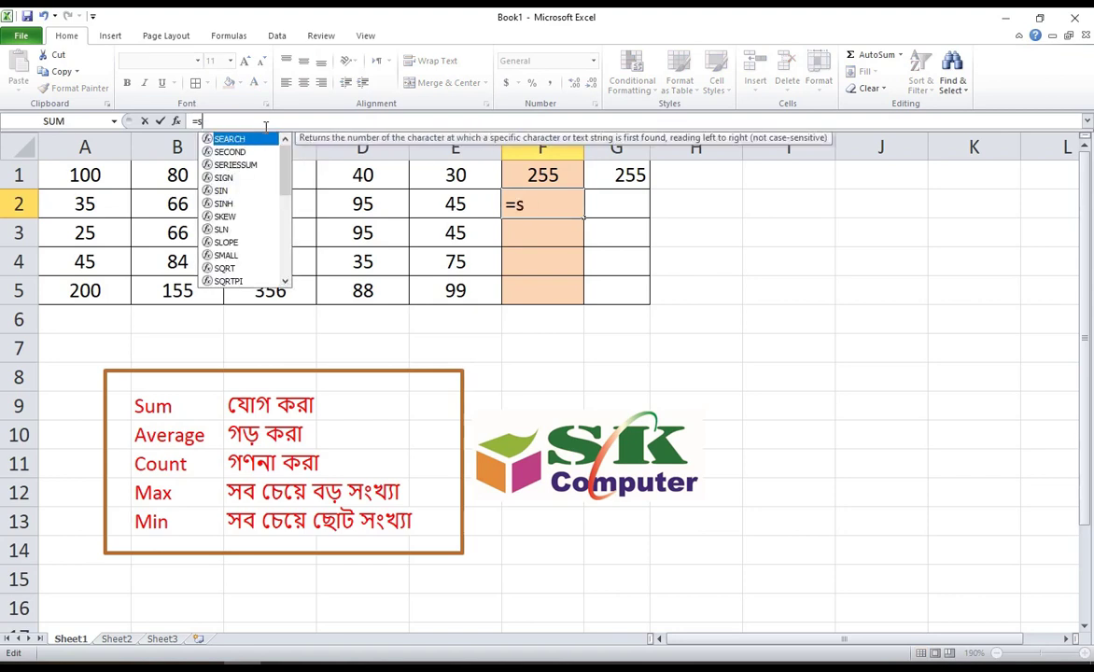
key(BackSpace)
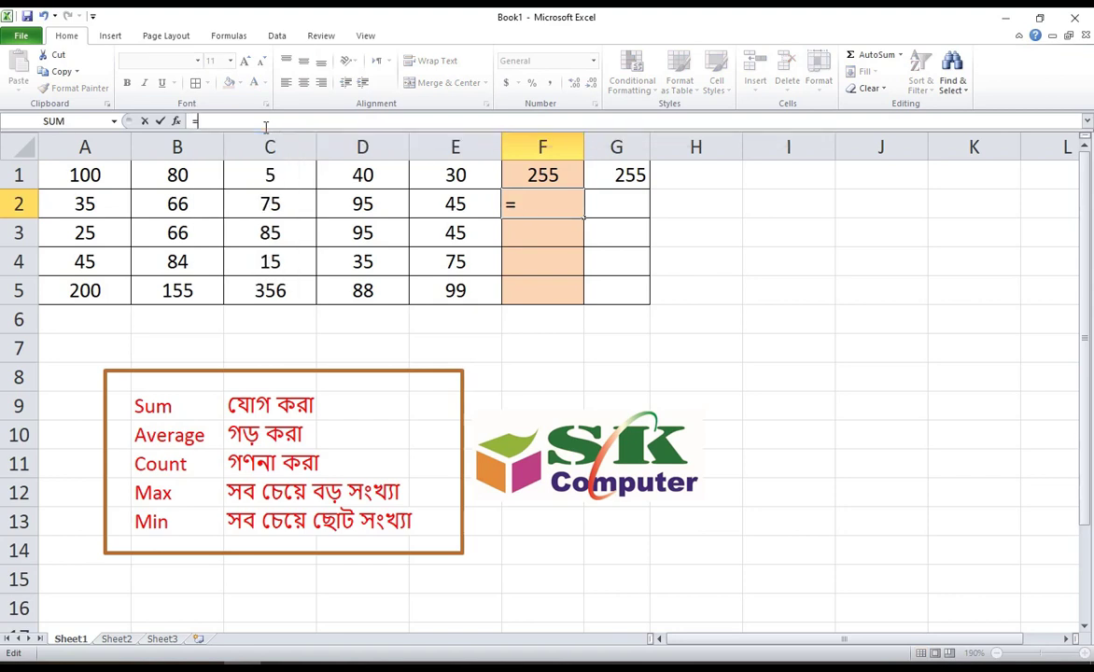
text(aver)
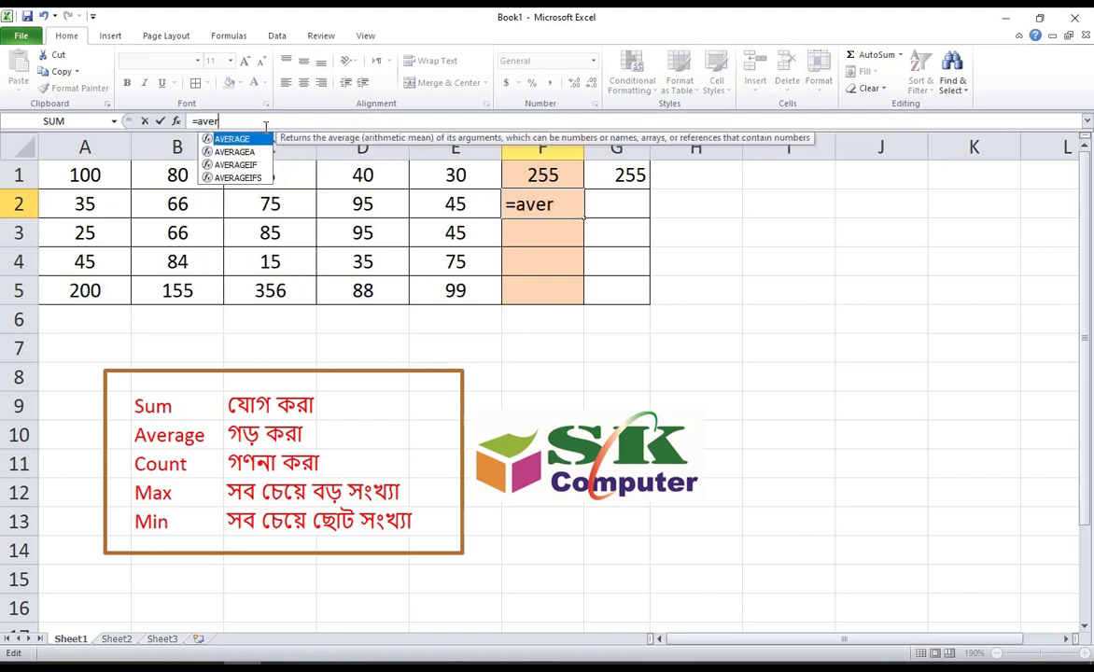
text(age(a)
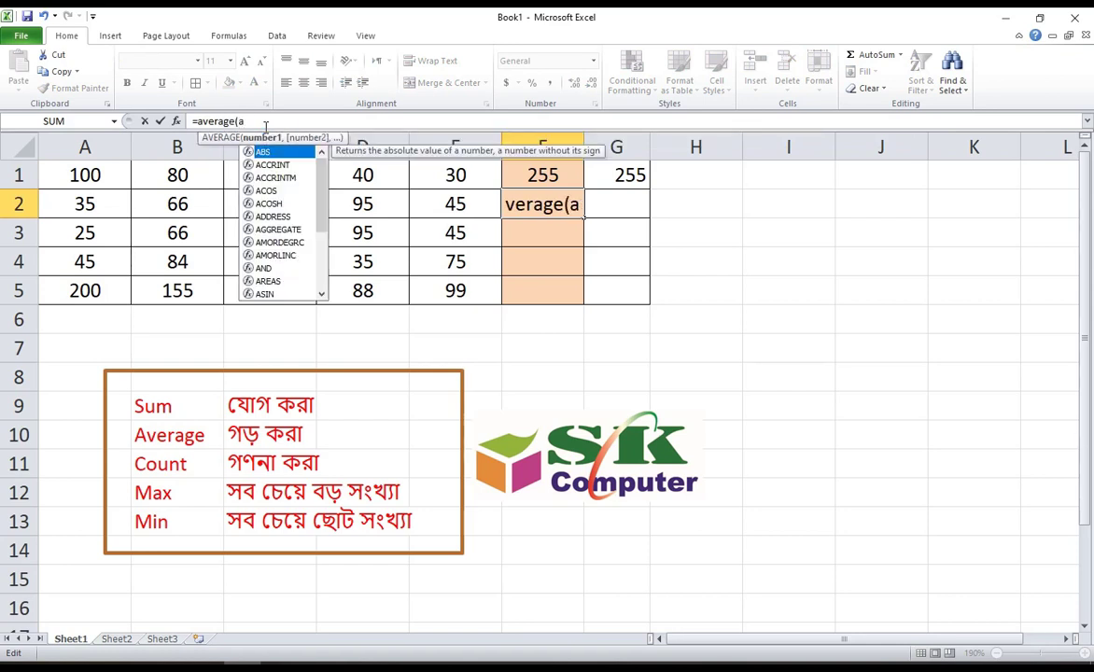
text(2)
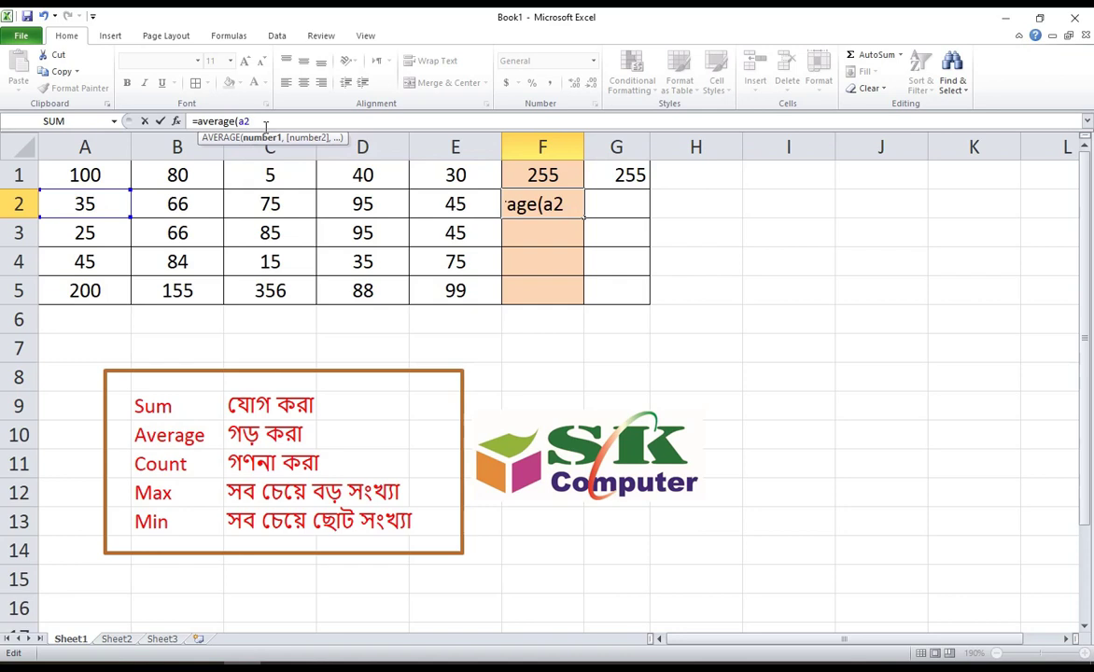
text(:e2)
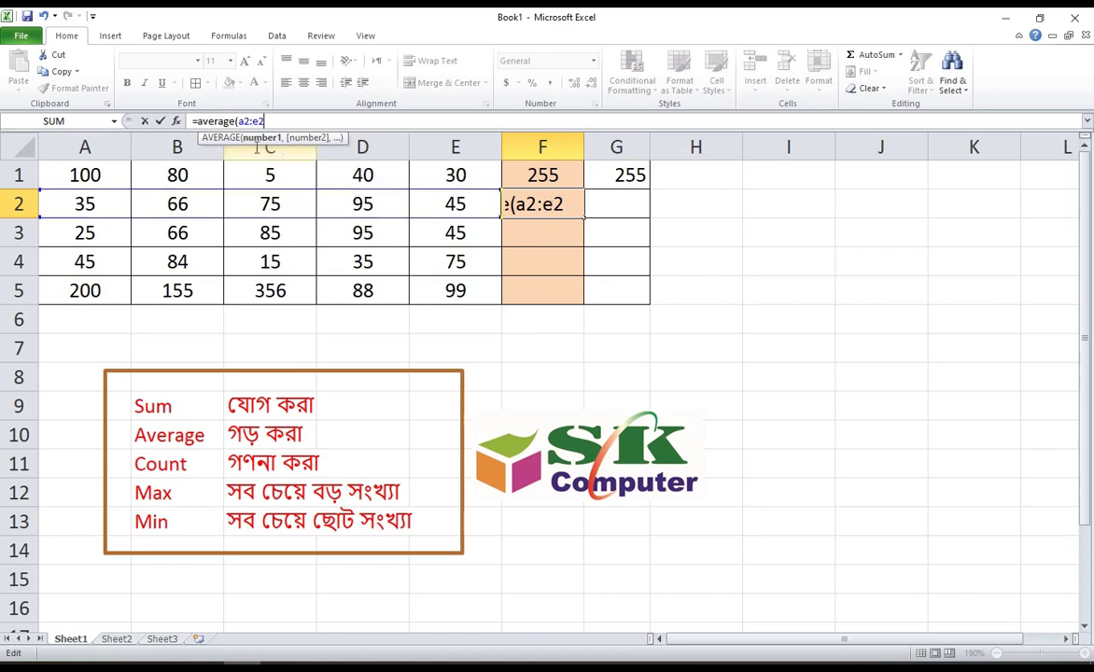
click(196, 121)
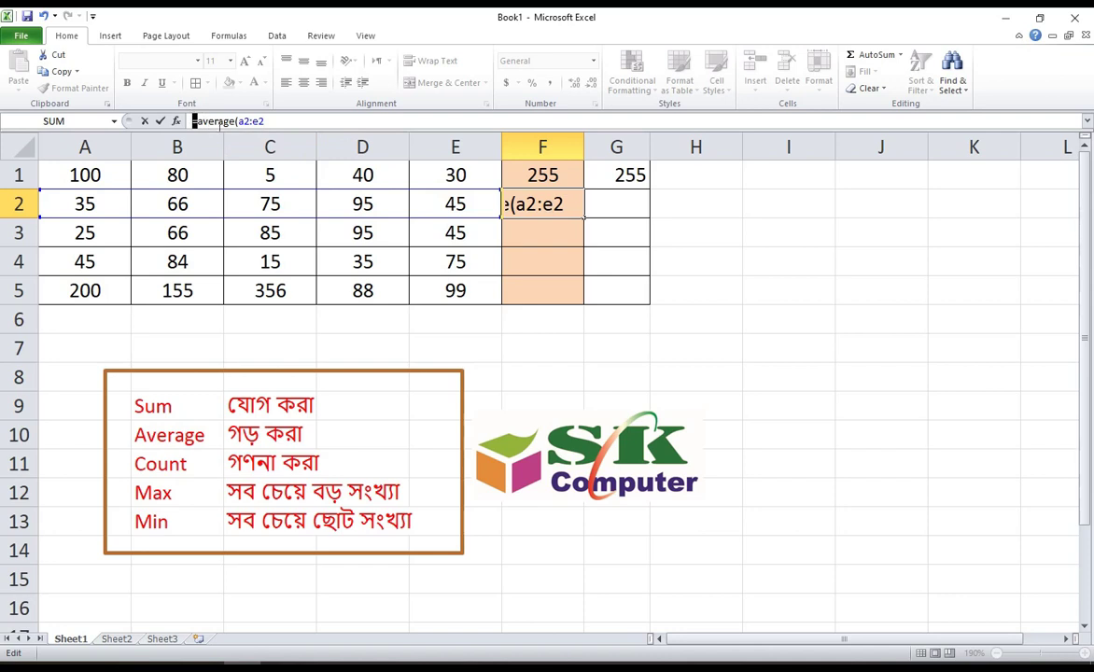
click(270, 122)
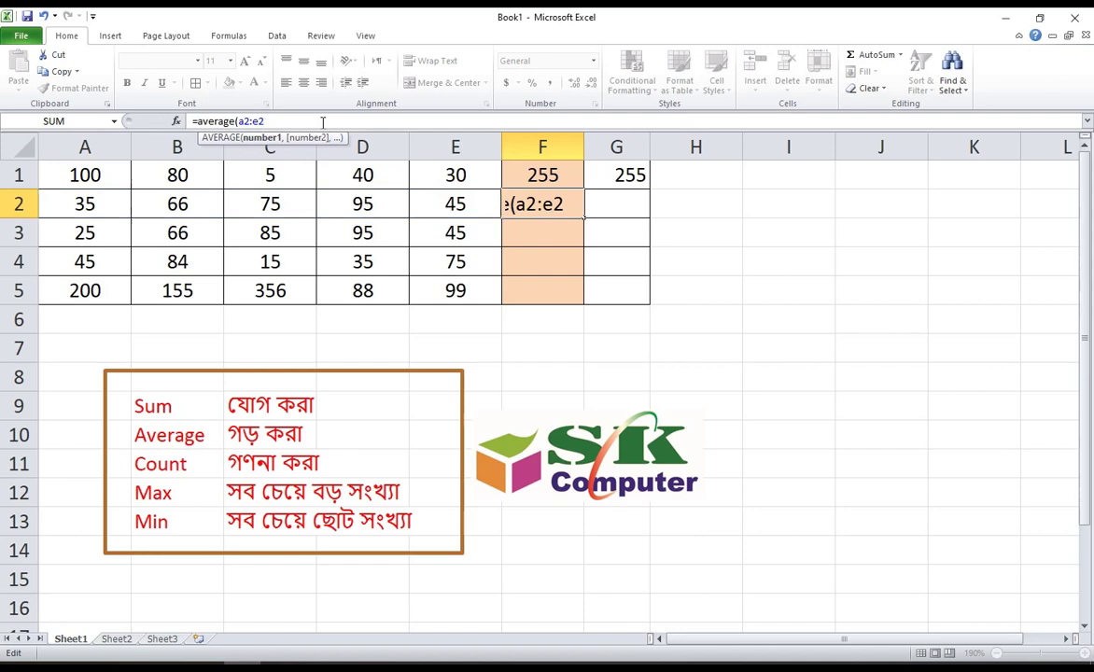
key(Return)
key(Up)
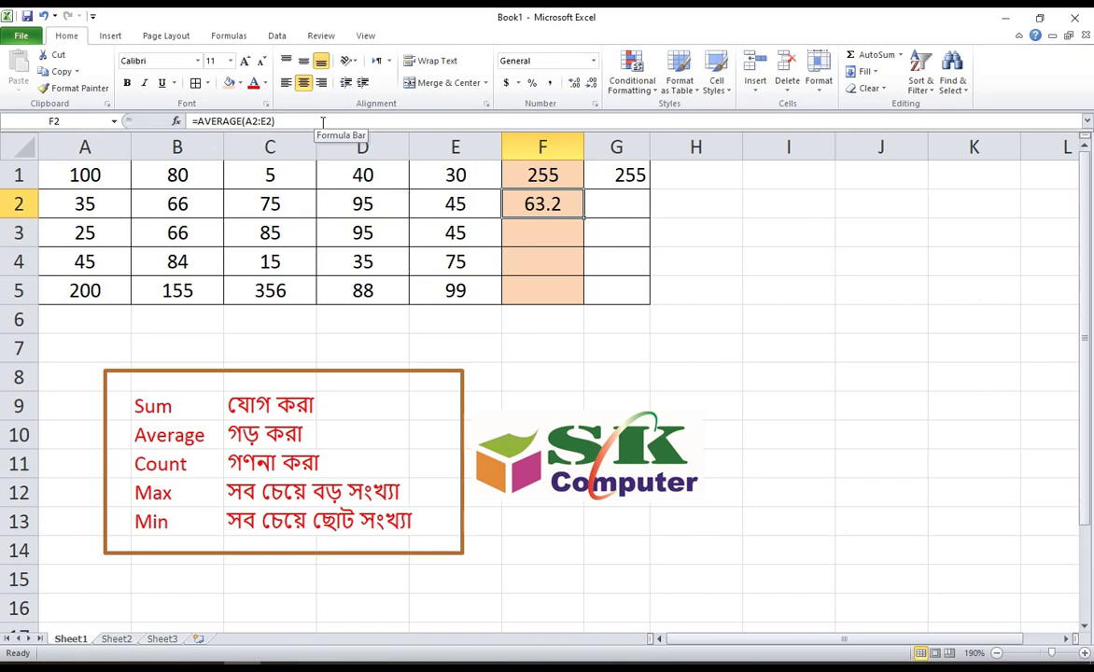
Enter new second-row values: 65 in C2, 95 in D2 and 58 in E2.
click(259, 205)
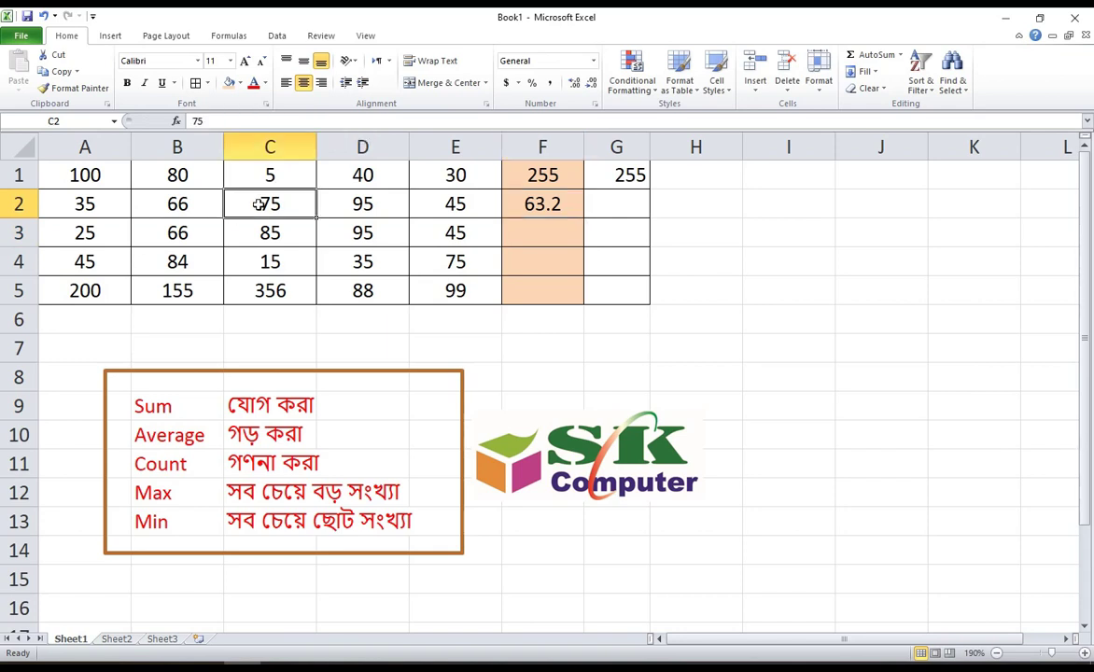
text(65)
key(Tab)
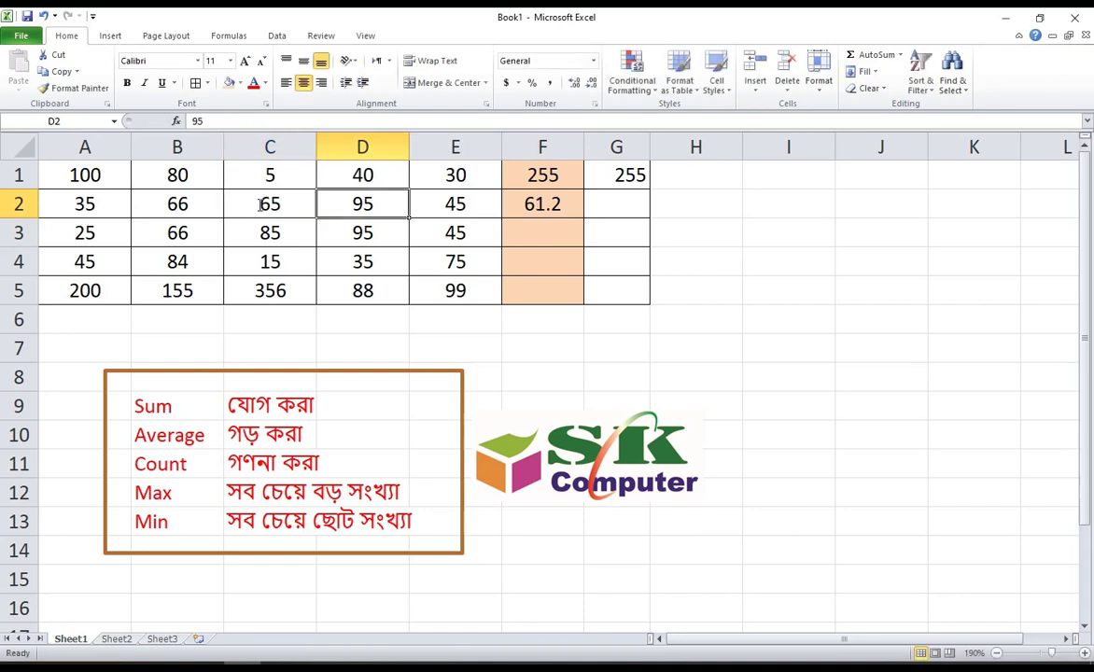
text(95)
key(Tab)
text(58)
key(Tab)
Set C1 to 68, and try 666 in D1 before replacing it with 20.
click(259, 204)
key(Up)
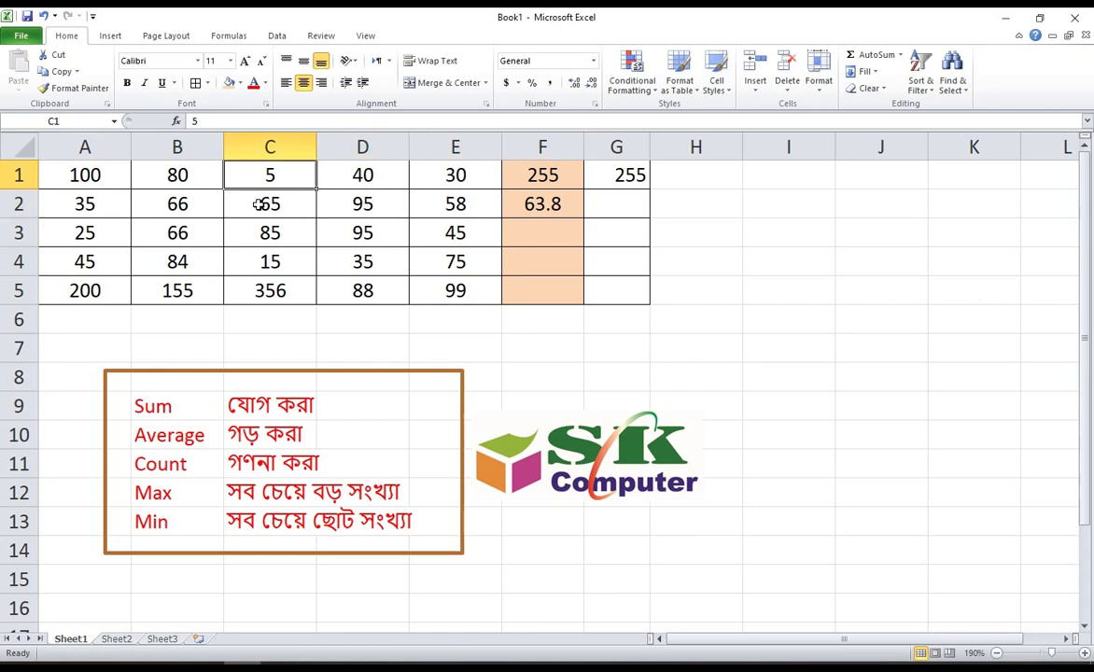
text(68)
key(Tab)
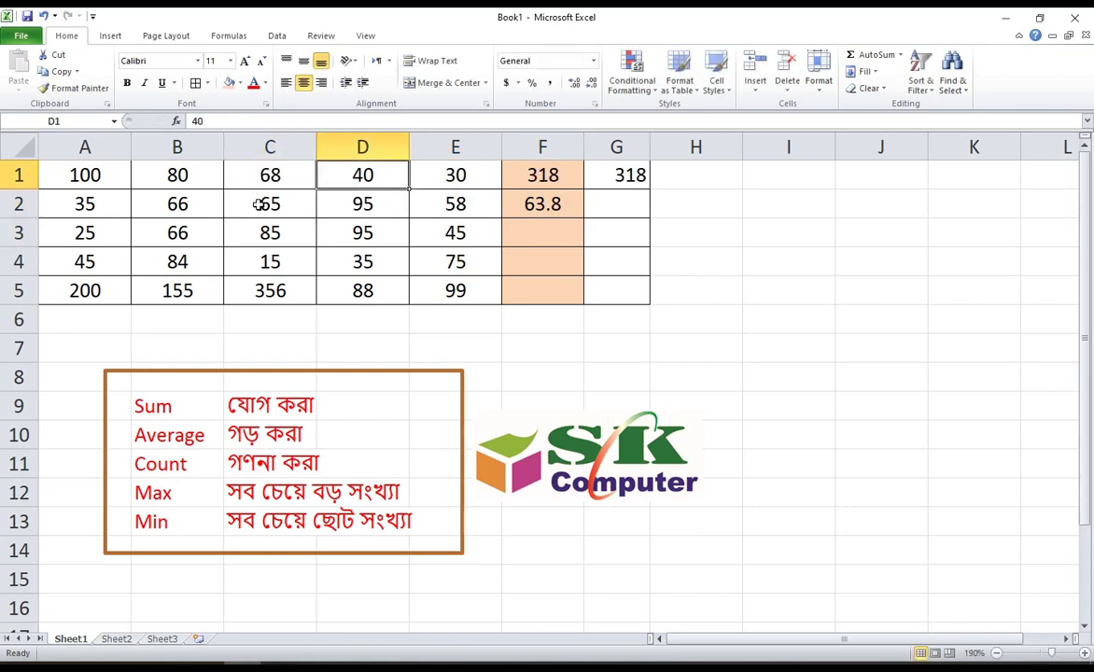
text(666)
key(Tab)
key(Left)
text(20)
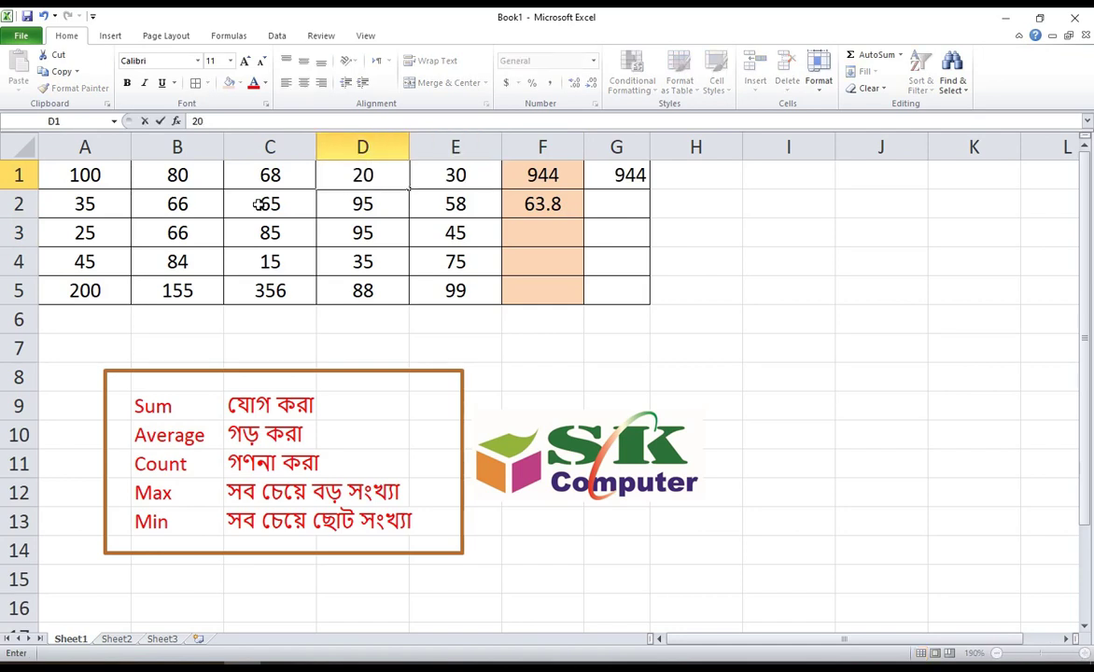
key(Return)
Set the first value of row 1, cell A1, to 60.
key(Up)
key(Left)
key(Left)
key(Left)
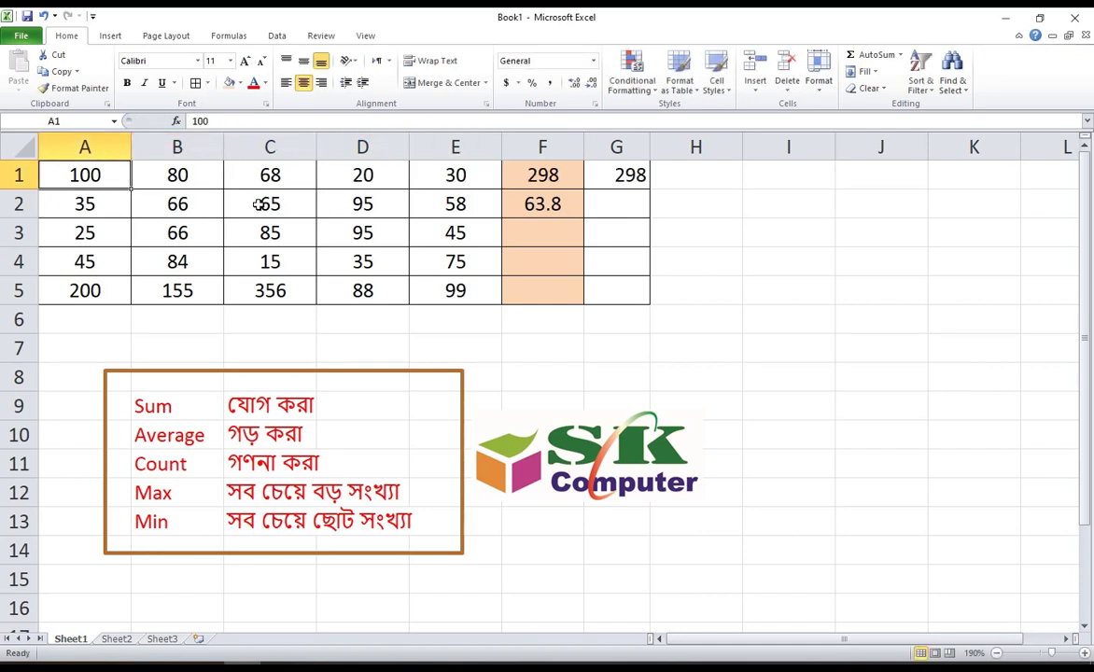
text(60)
key(Tab)
Examine the third row's numbers in A3:E3, first as a range and one cell at a time.
key(Down)
key(Down)
key(Left)
key(shift+Right)
key(shift+Right)
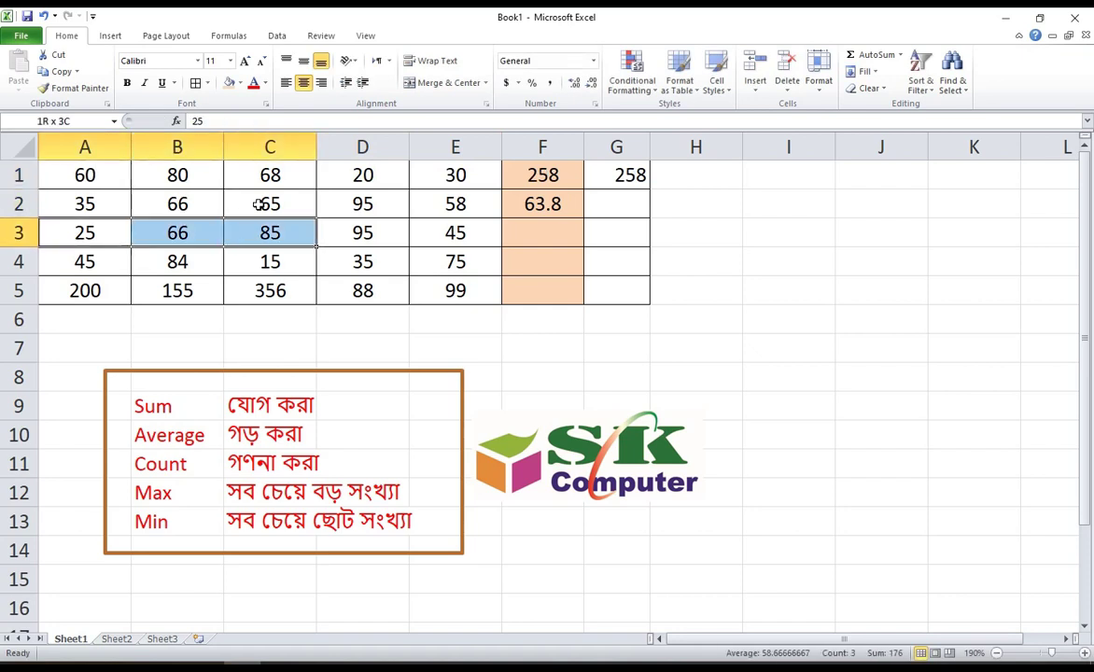
key(shift+Right)
key(shift+Right)
key(shift+Right)
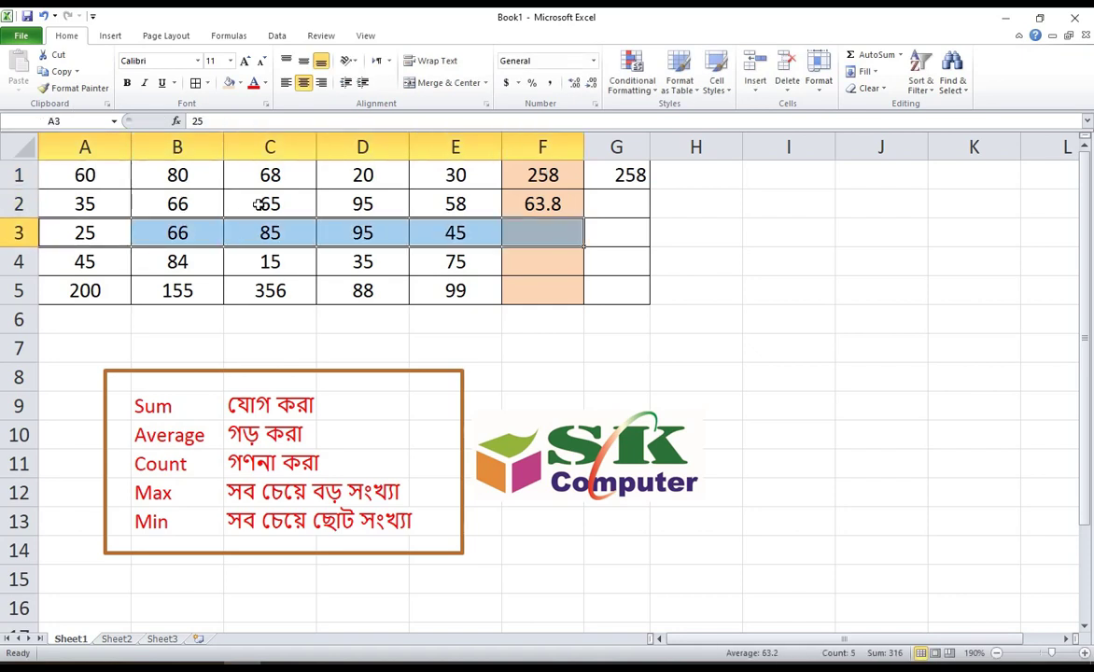
click(139, 237)
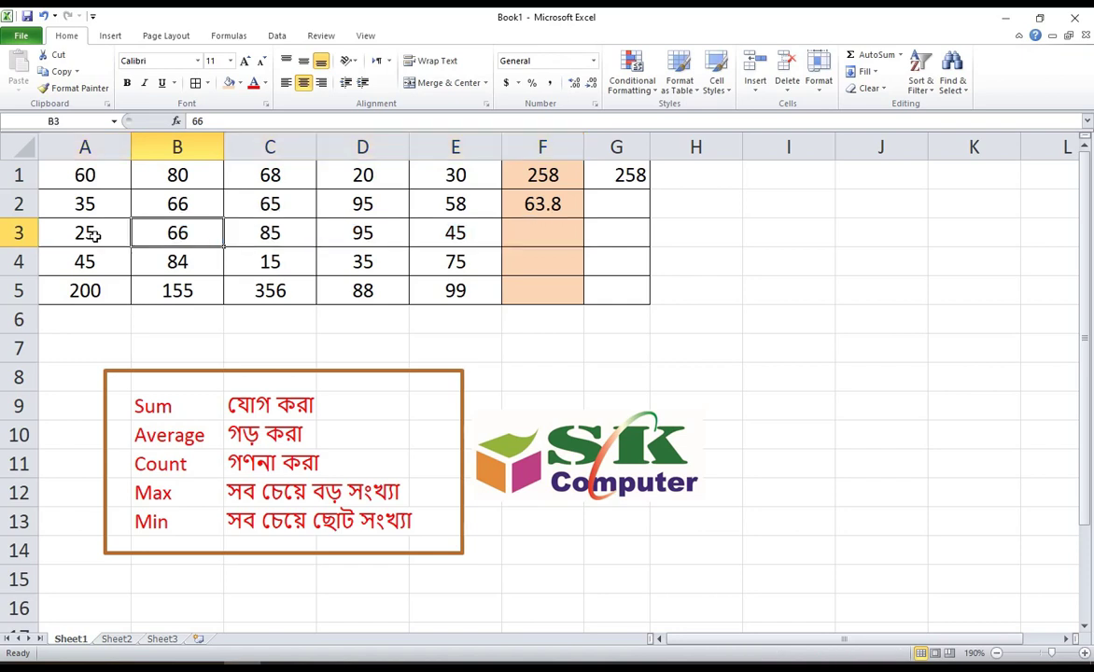
drag(110, 237, 458, 241)
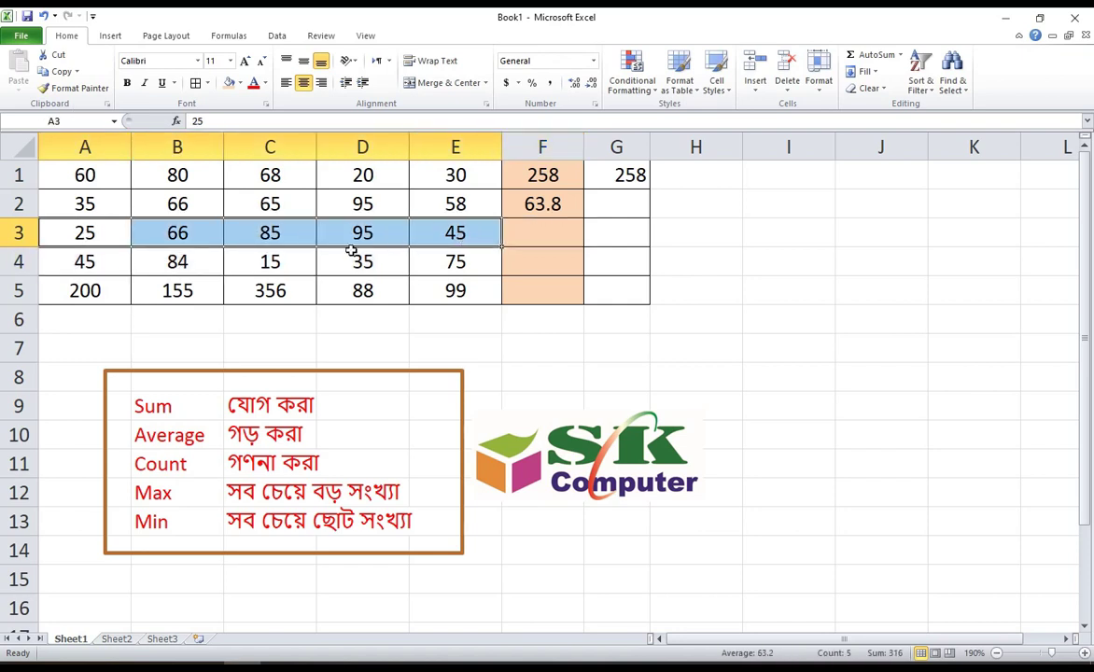
click(100, 239)
click(174, 238)
click(291, 234)
click(344, 232)
click(441, 235)
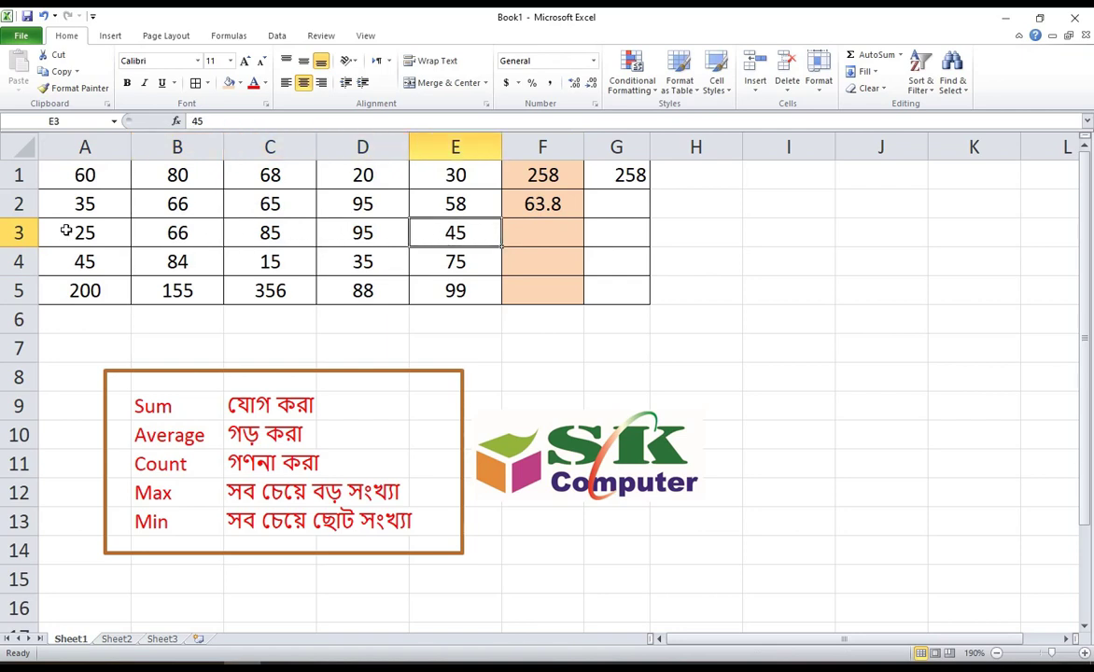
Count the third row's numbers in cell F3 with the formula =count(a3:e3).
click(547, 233)
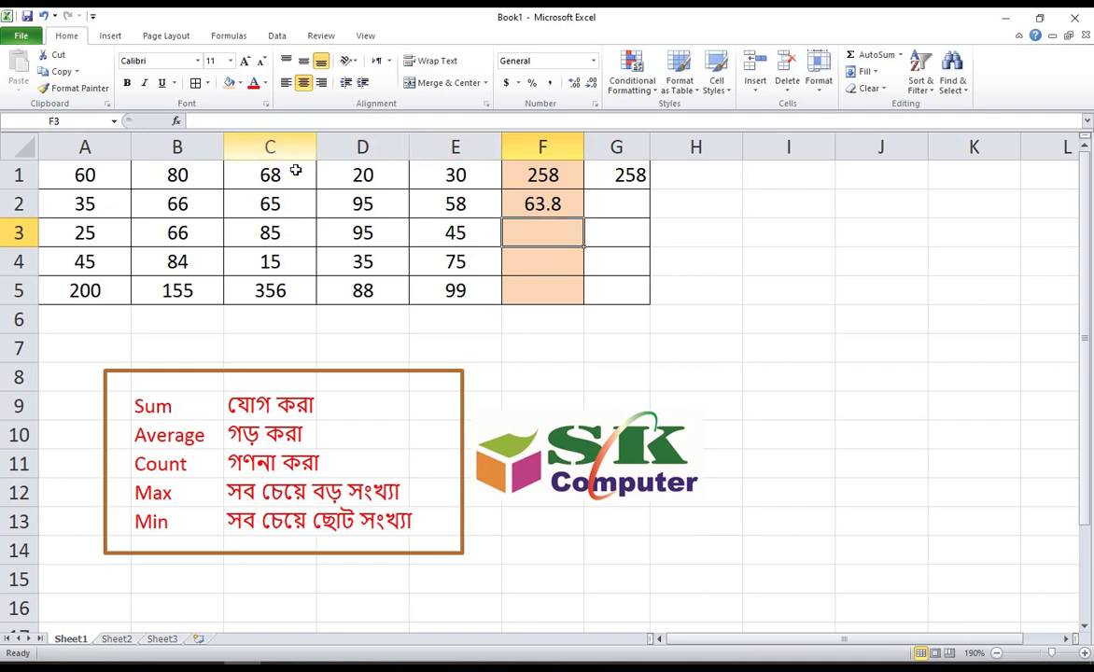
click(270, 122)
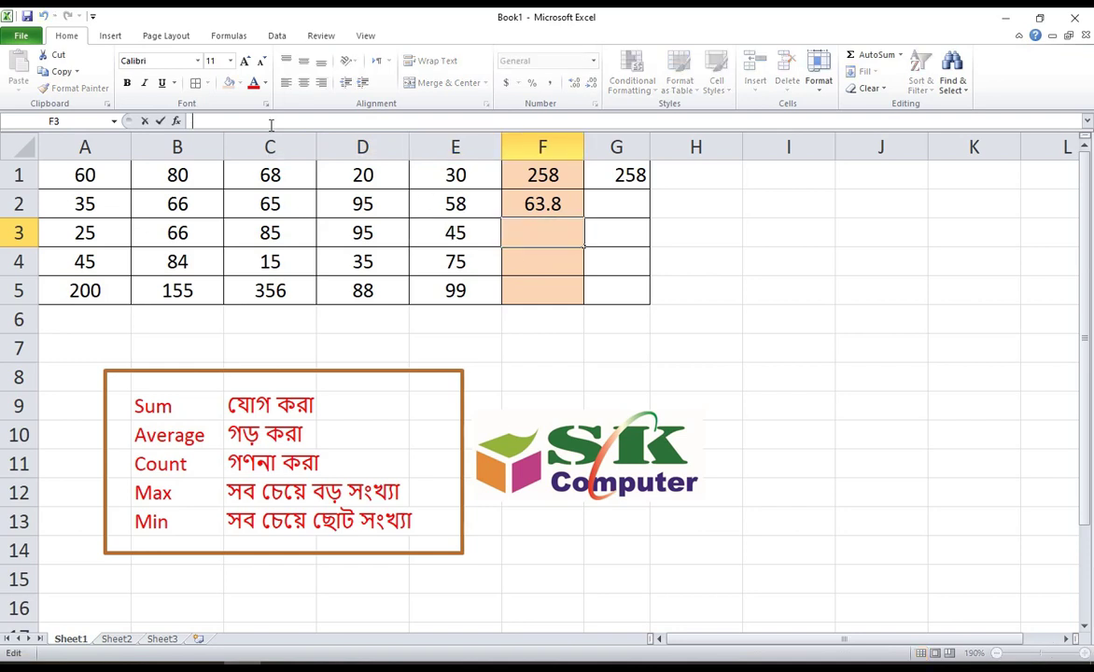
text(=)
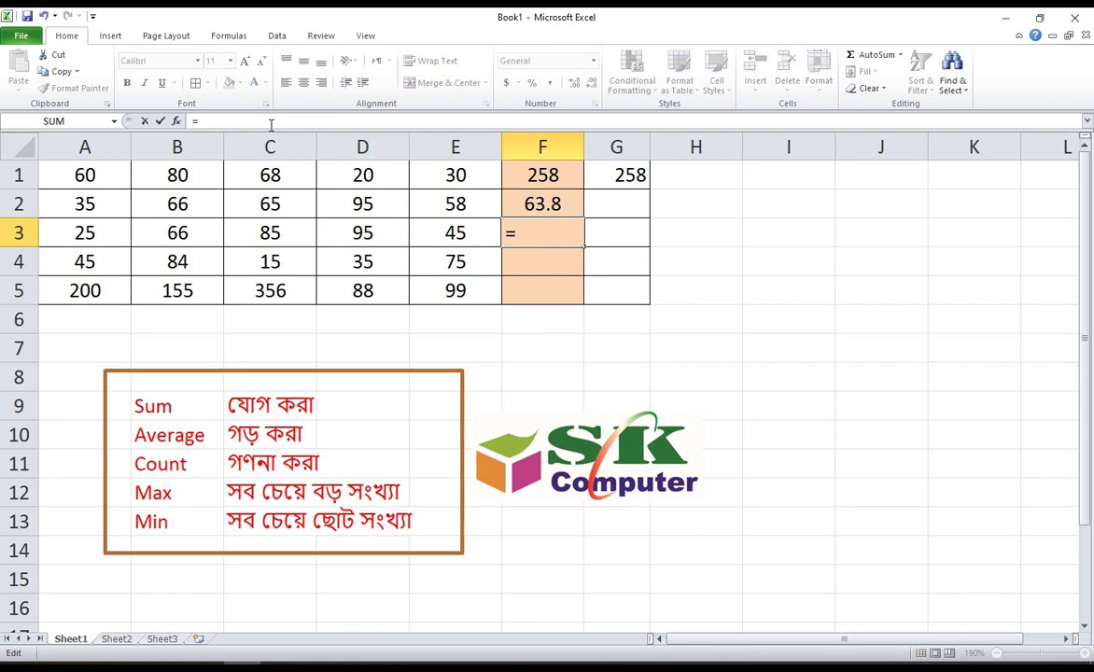
text(count()
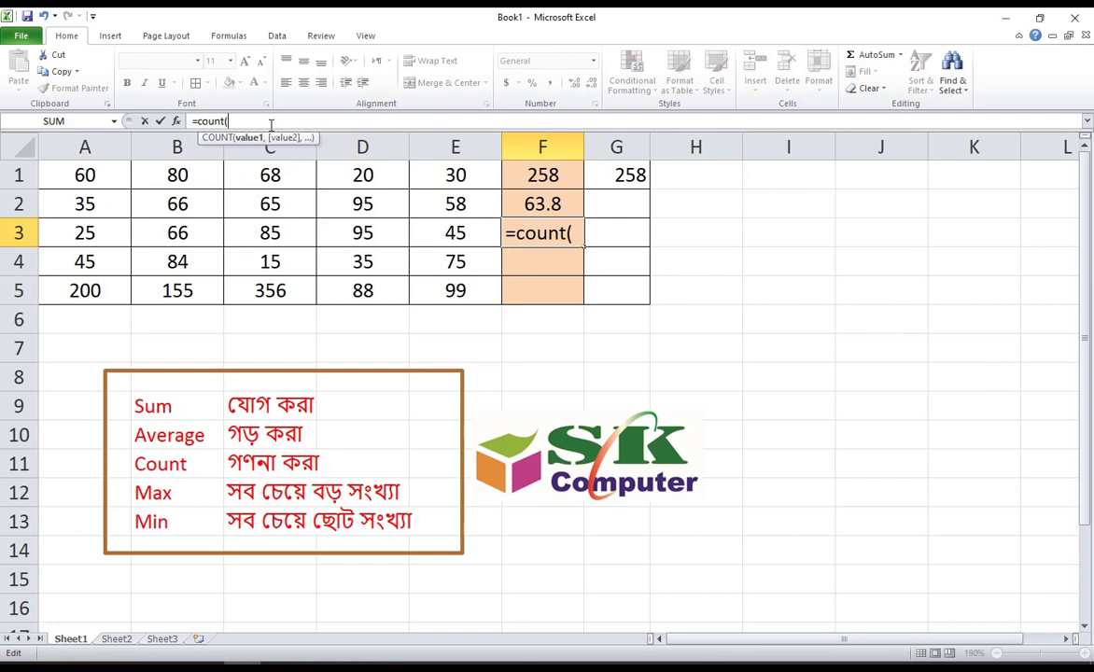
text(a3)
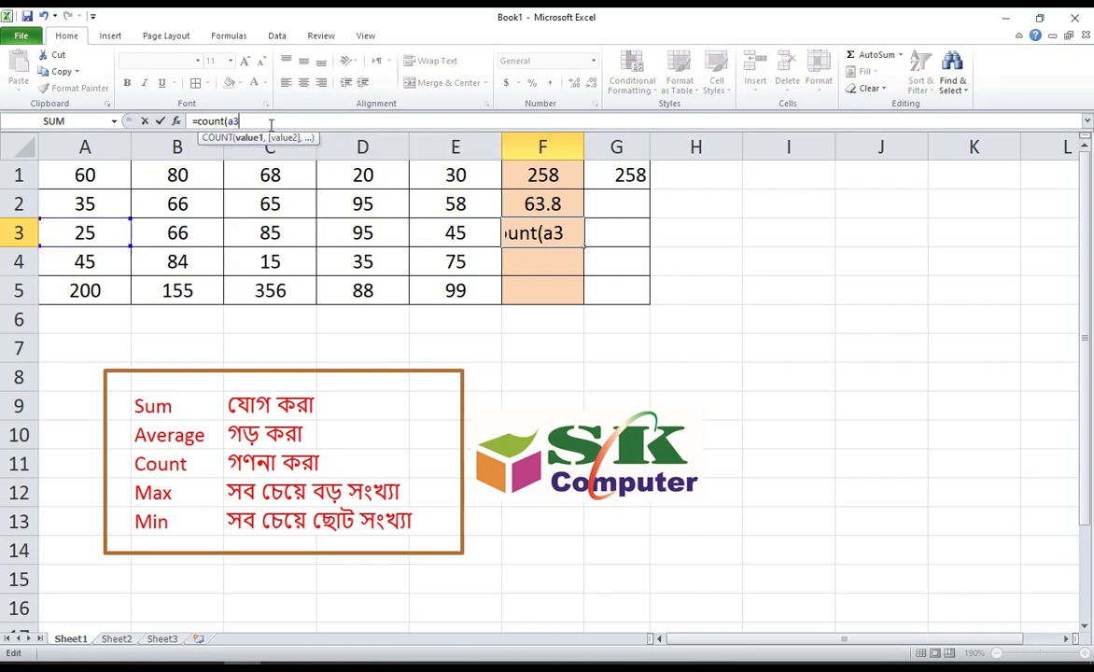
text(:e)
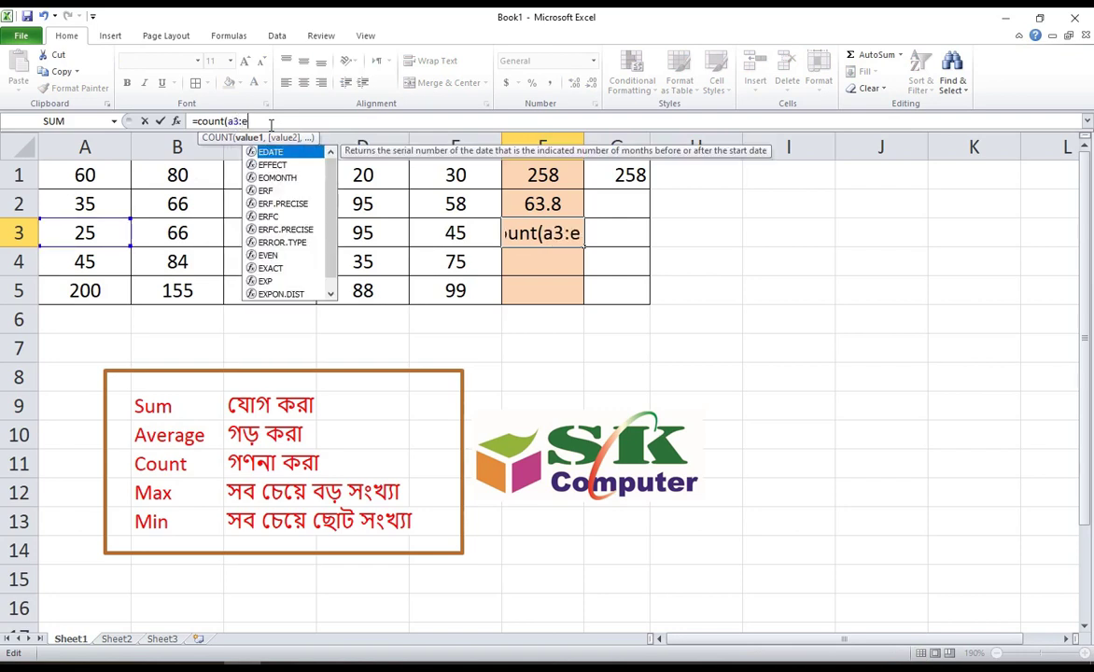
text(3))
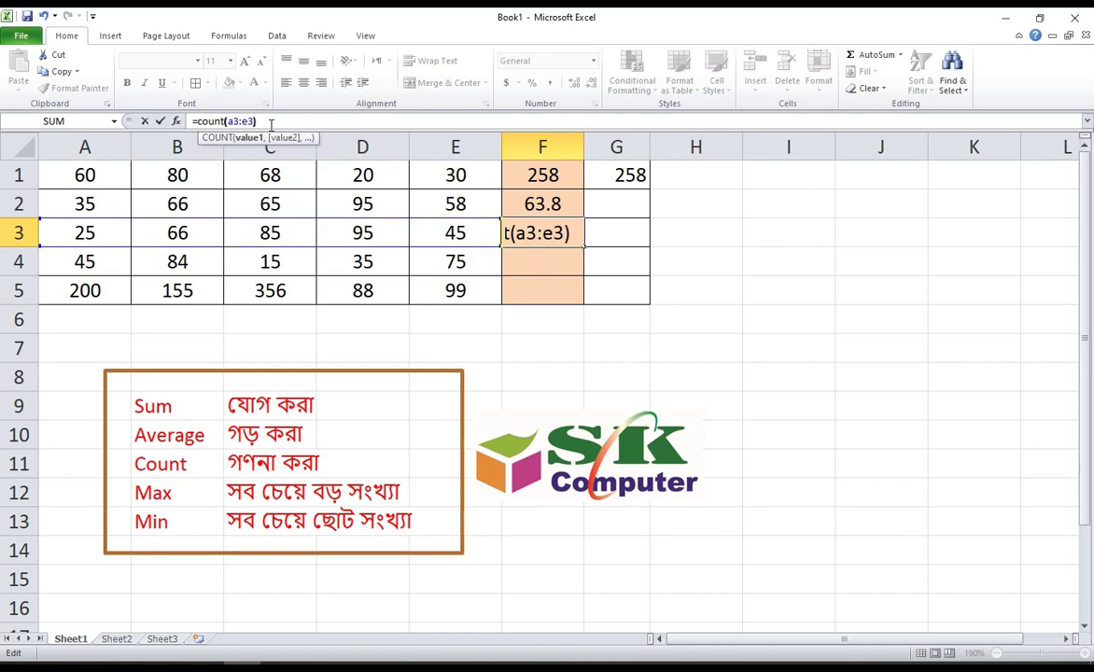
key(Return)
key(Up)
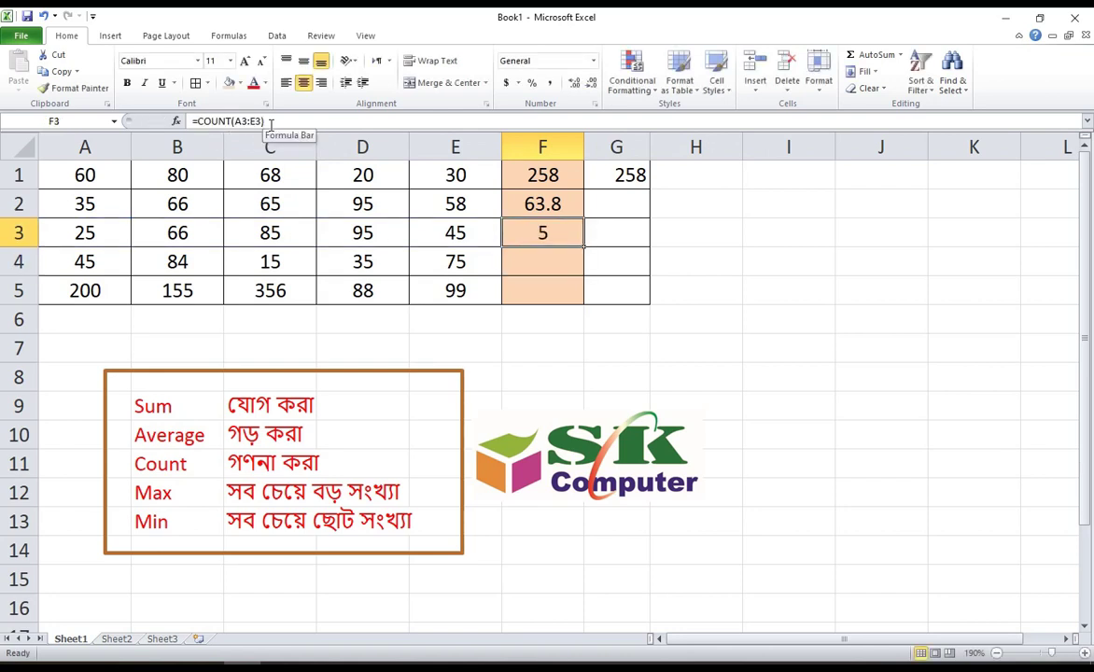
key(Down)
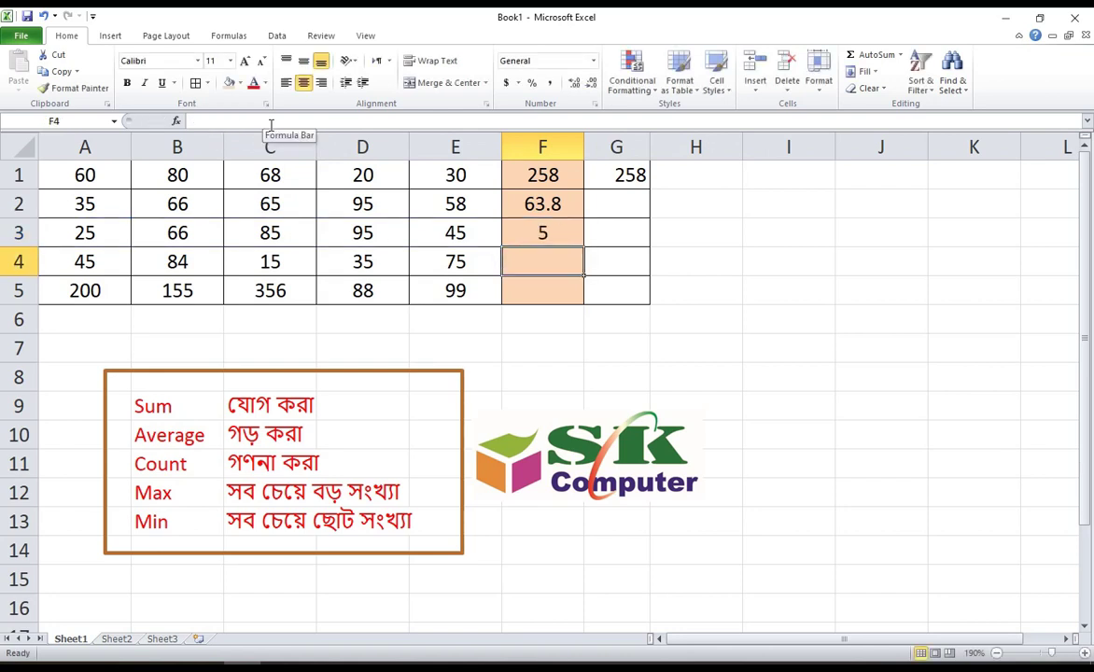
Examine the fourth row's numbers in A4:E4 and set cell B4 to 500.
drag(84, 261, 448, 259)
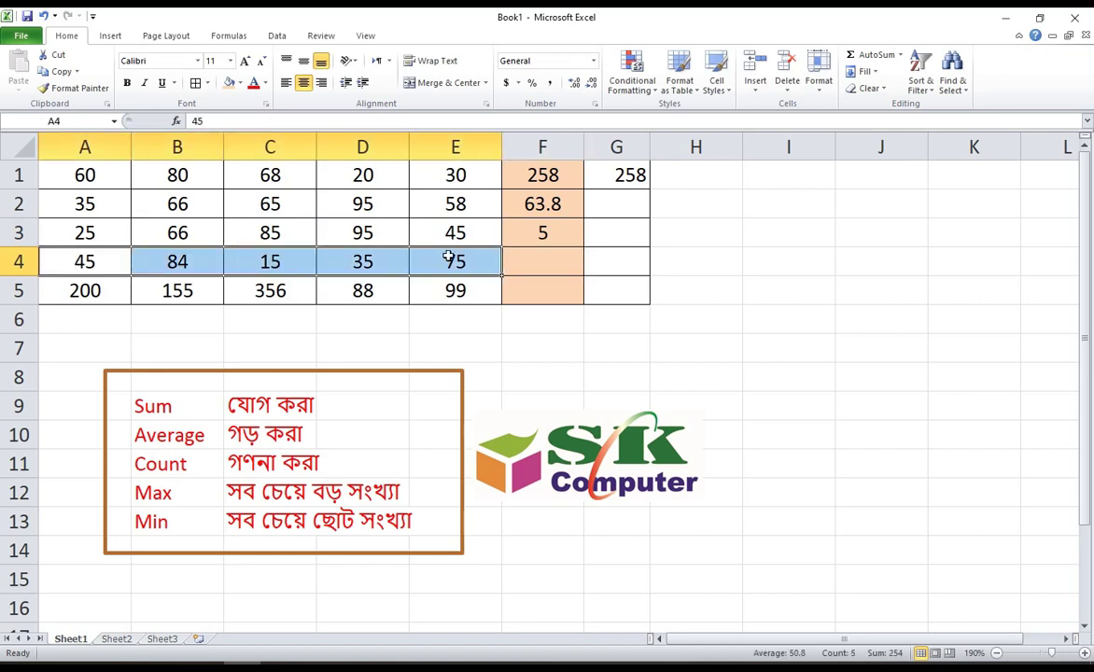
drag(84, 259, 455, 261)
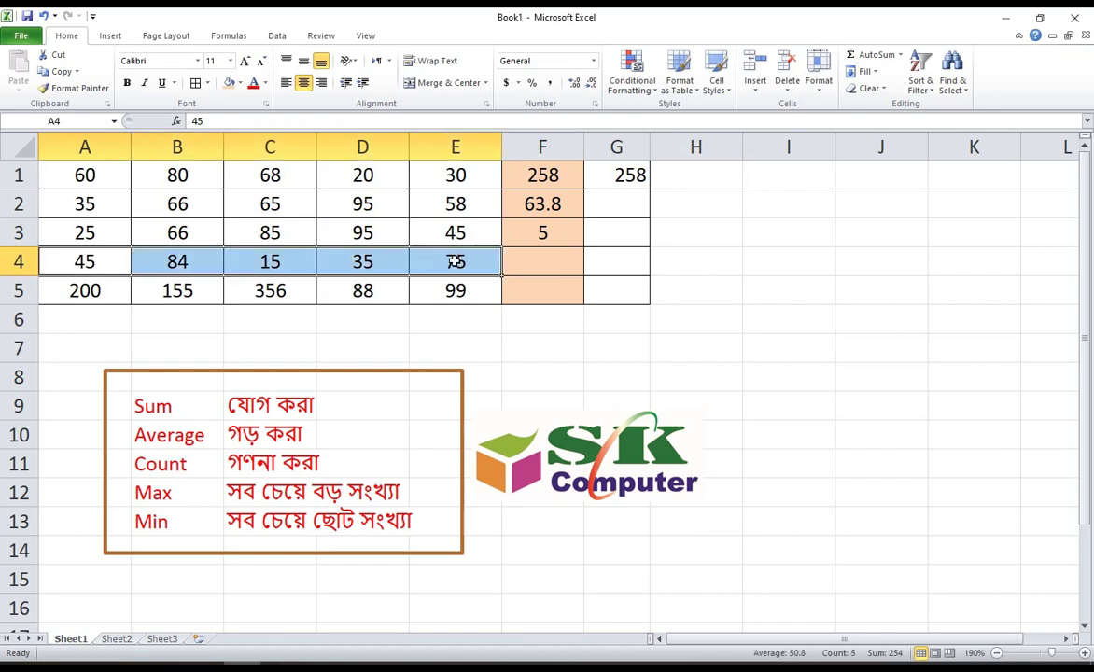
click(154, 262)
text(500)
key(Tab)
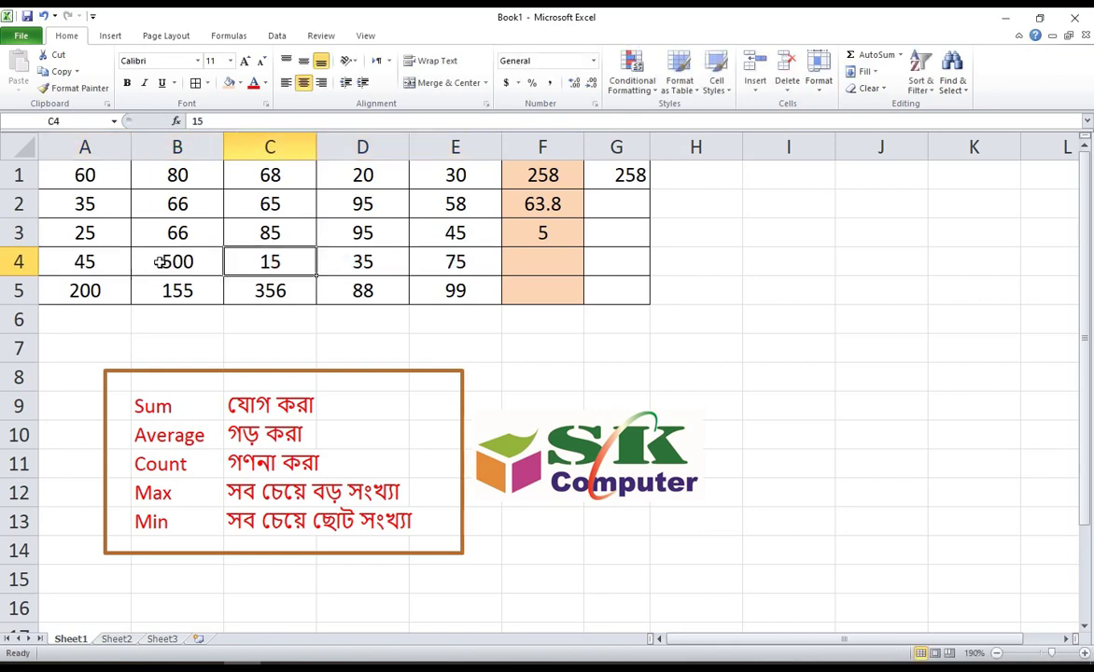
Find the largest number of the fourth row in cell F4 with the formula =max(a4:e4).
click(541, 260)
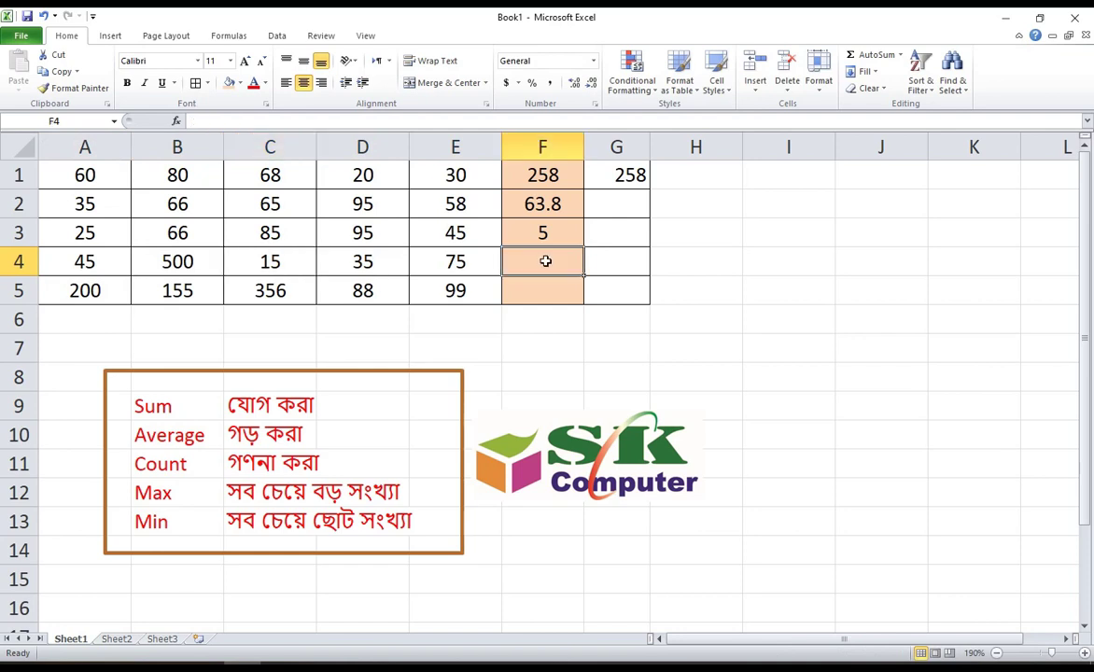
click(242, 121)
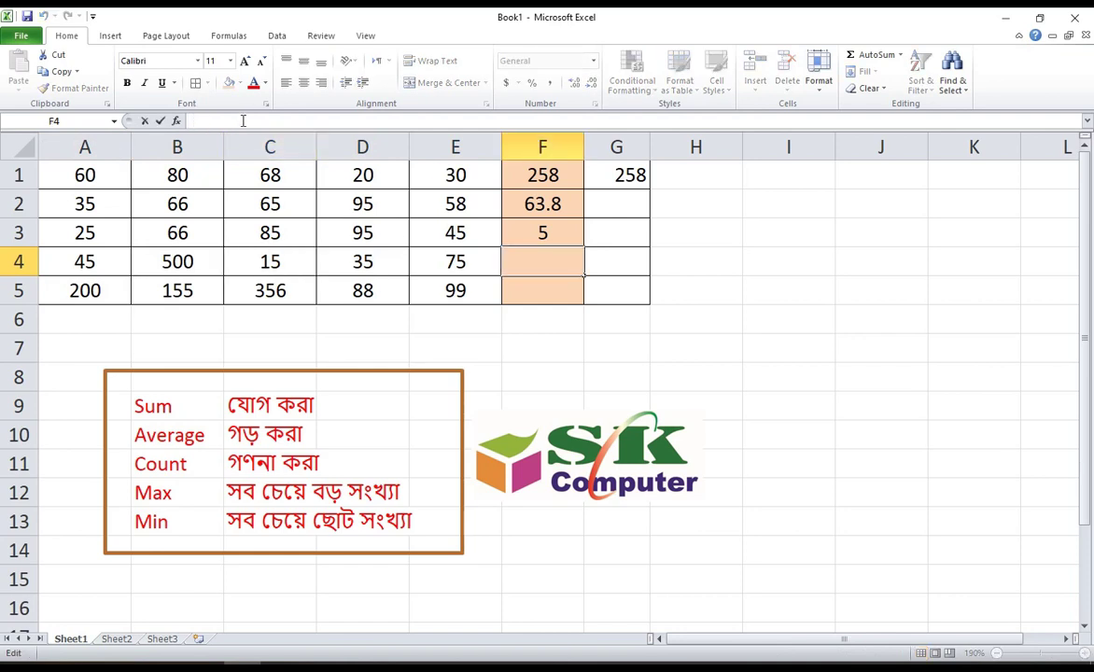
text(=sum)
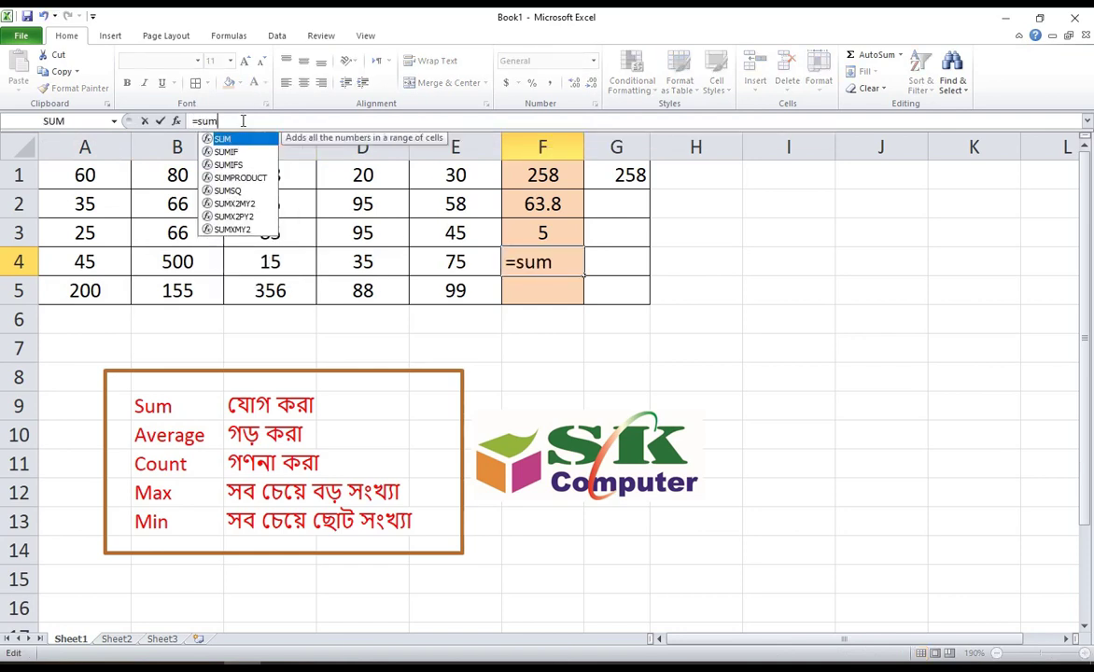
key(BackSpace)
key(BackSpace)
key(BackSpace)
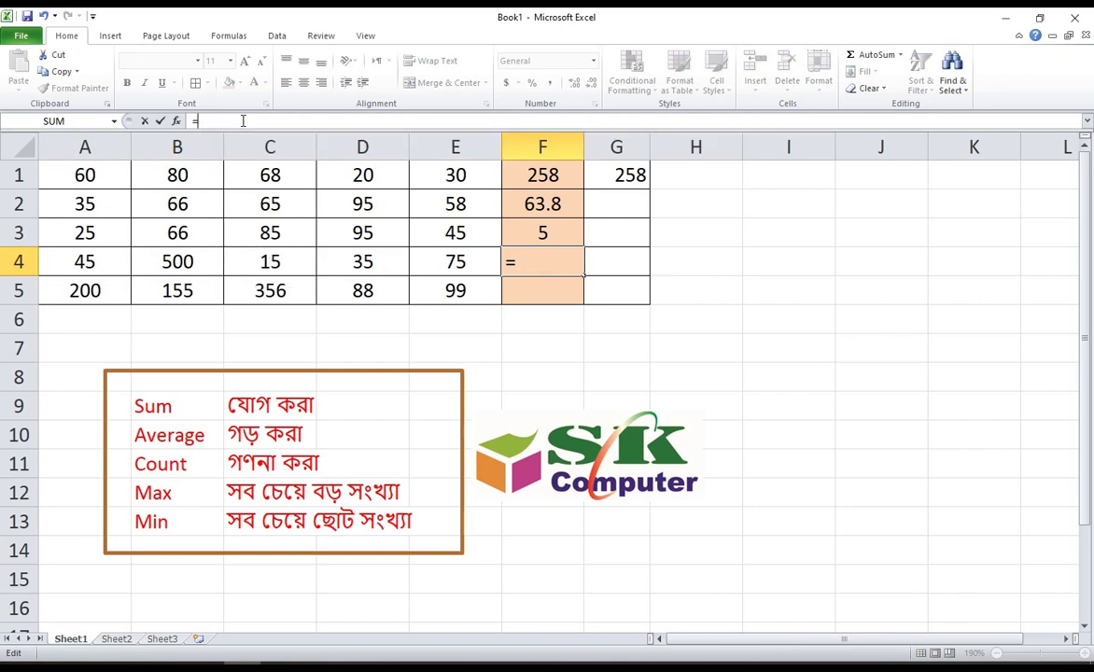
text(max)
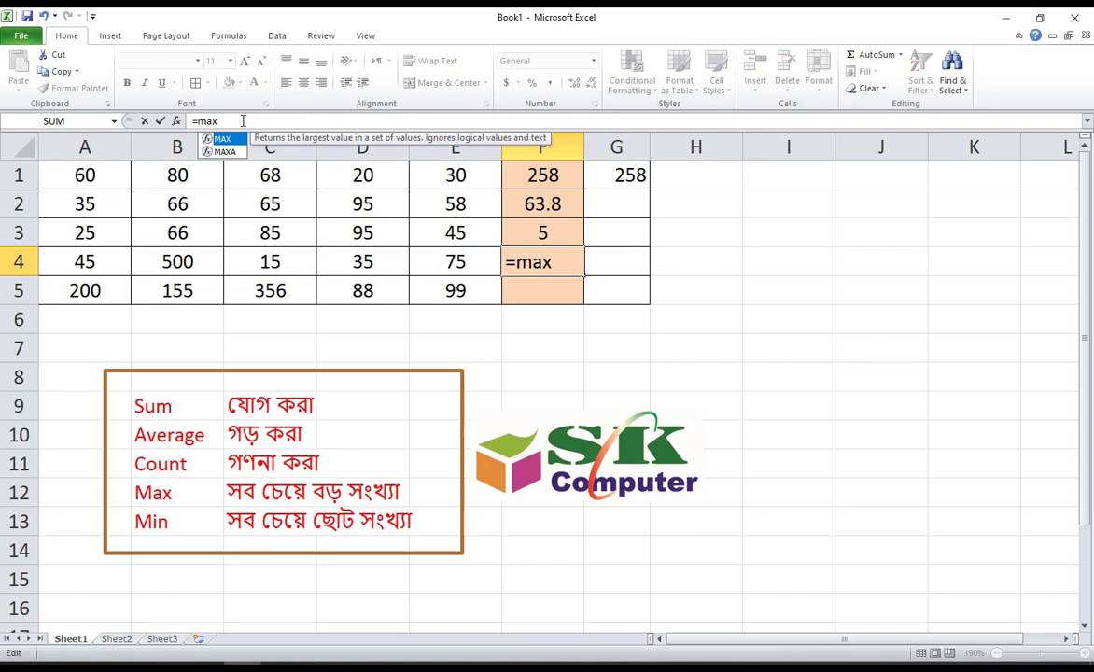
text(()
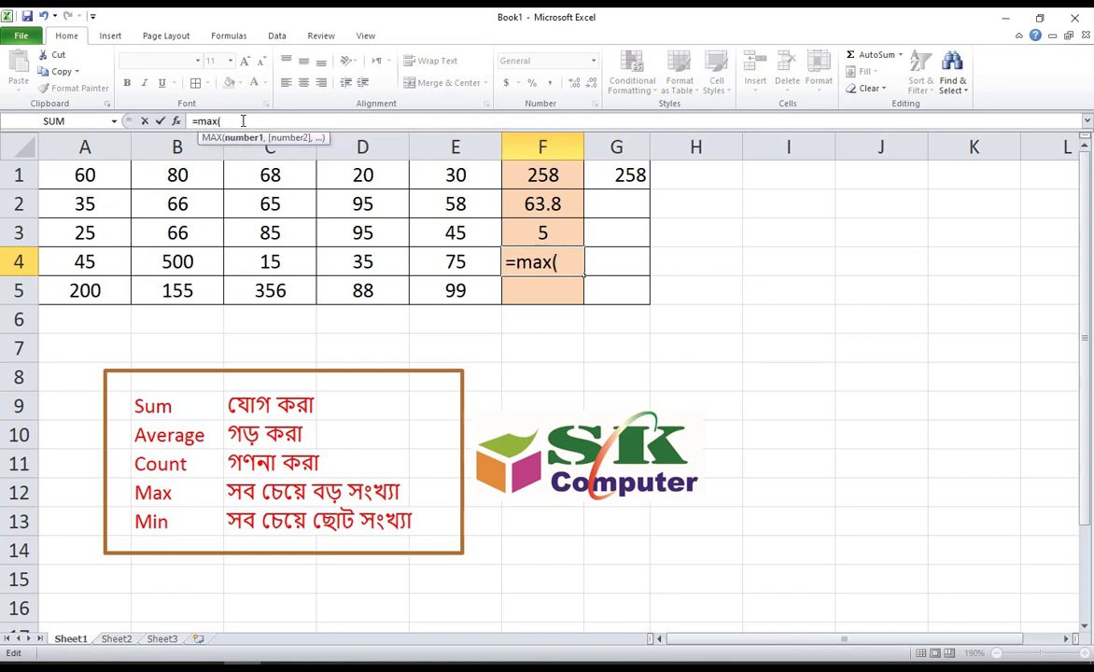
text(a)
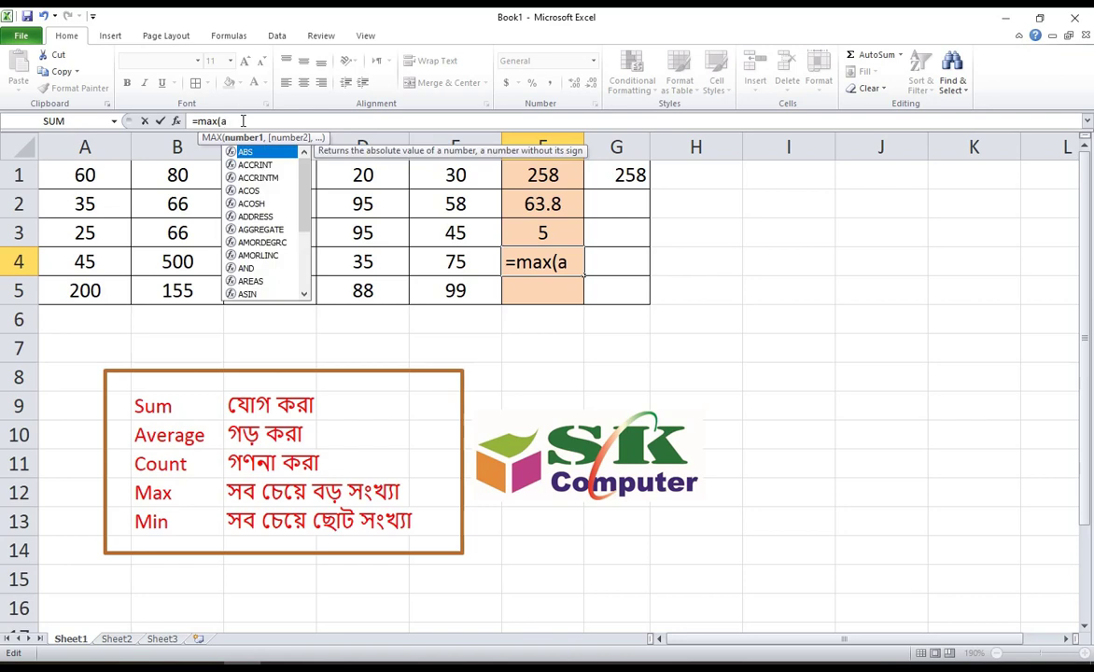
text(4:)
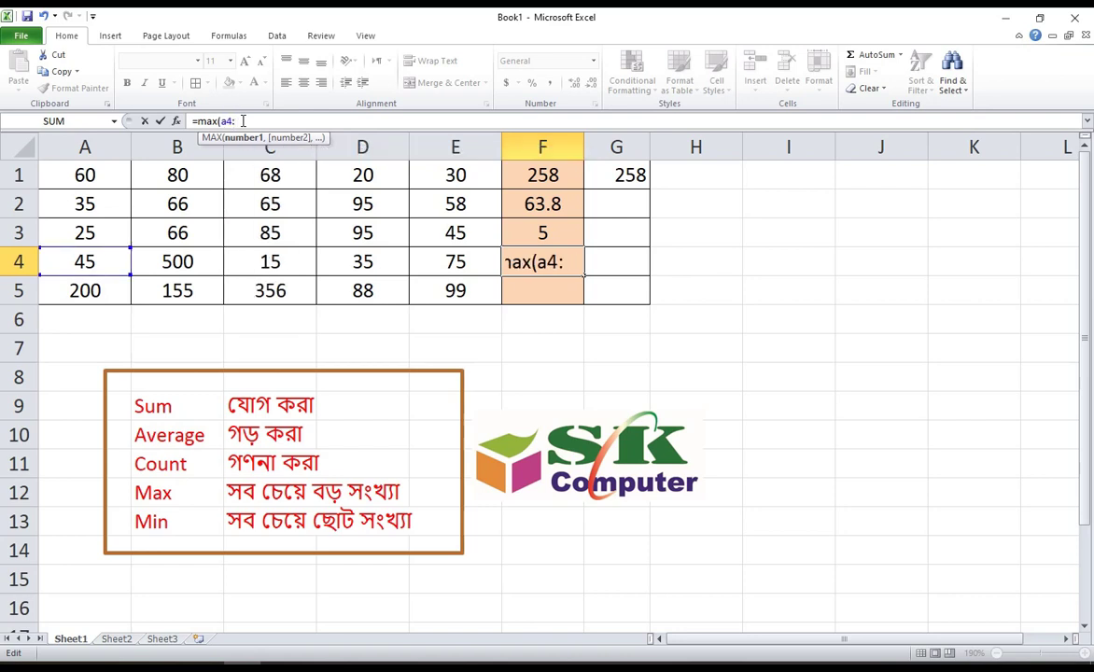
text(e4))
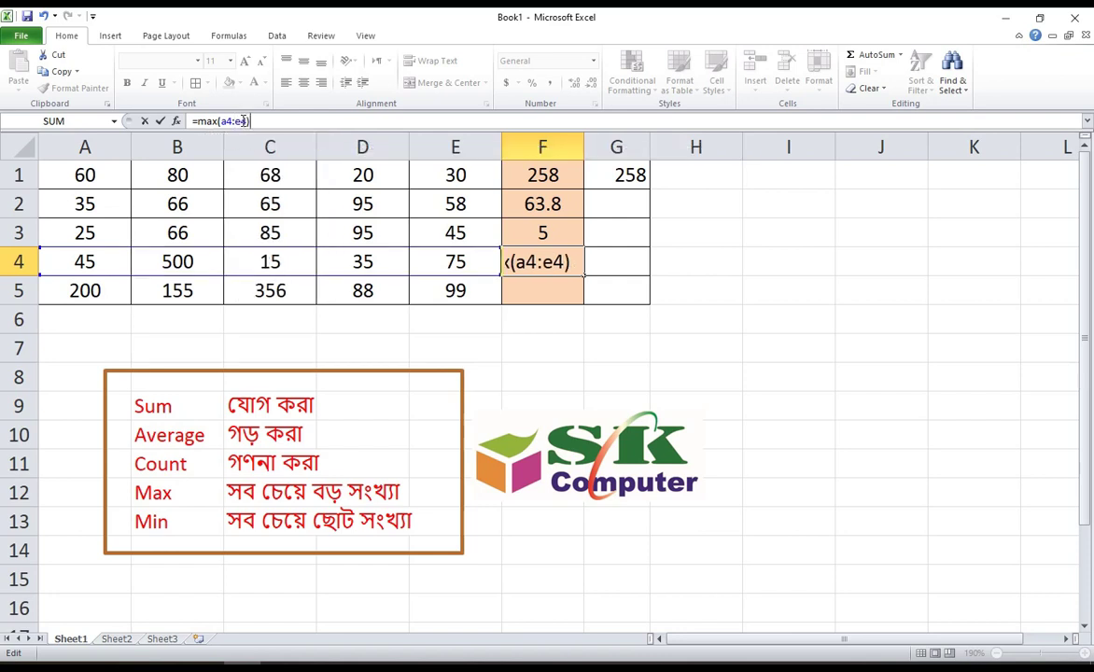
key(Return)
key(Up)
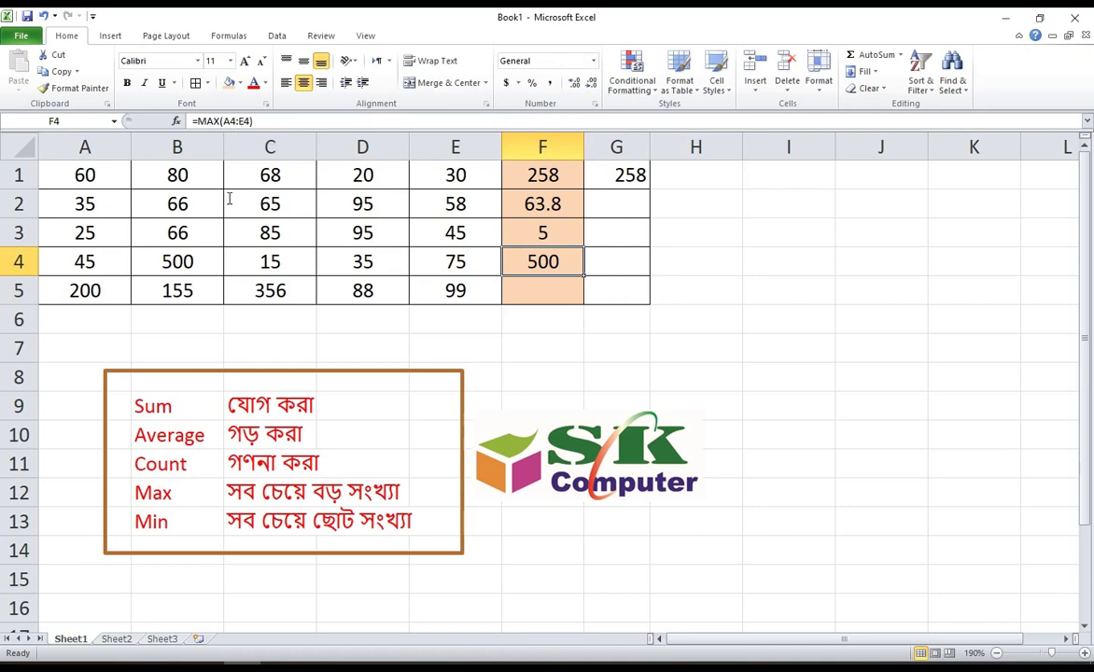
Set cell C4 in the fourth row to 501.
click(168, 240)
click(270, 264)
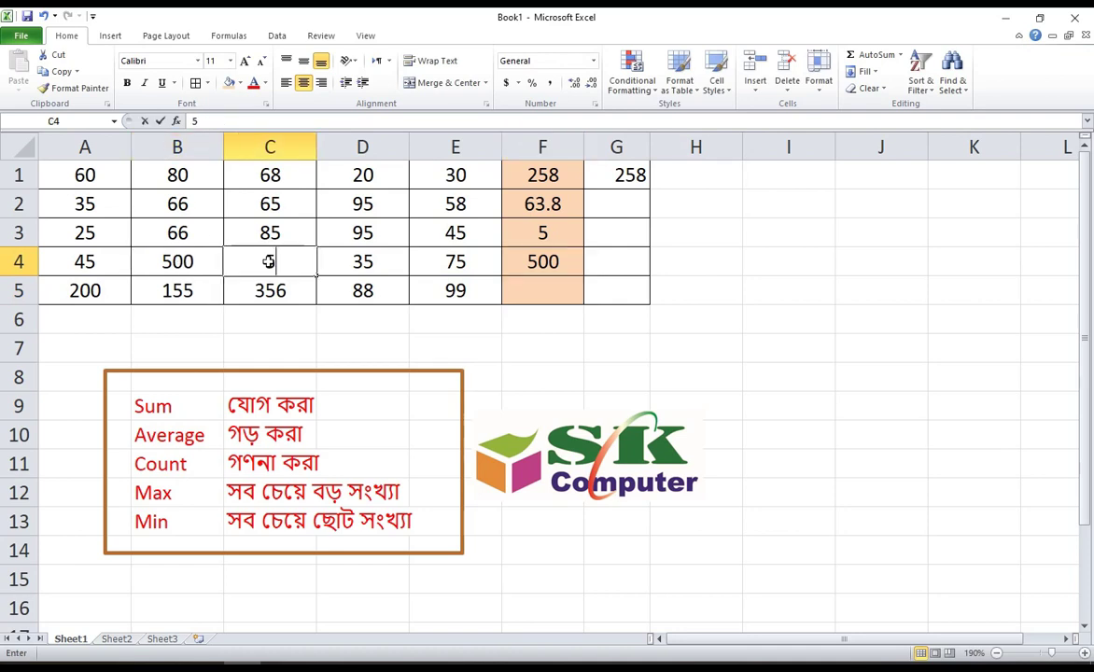
text(501)
key(Tab)
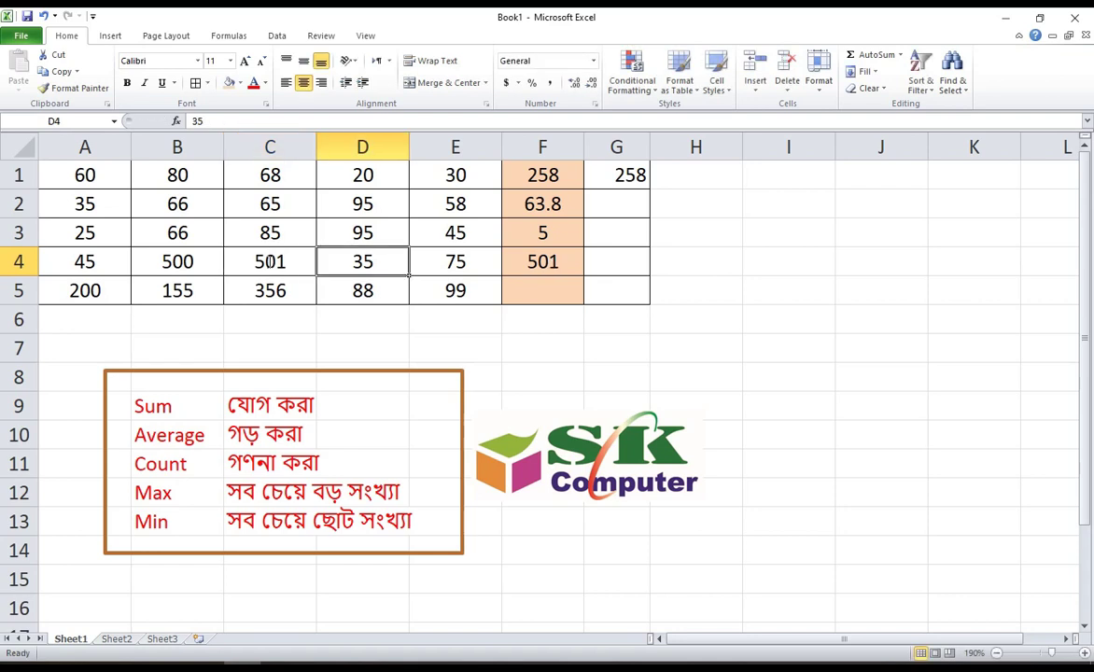
Try 600 in cell D4 before replacing it with 50, and check the MAX formula in F4.
text(600)
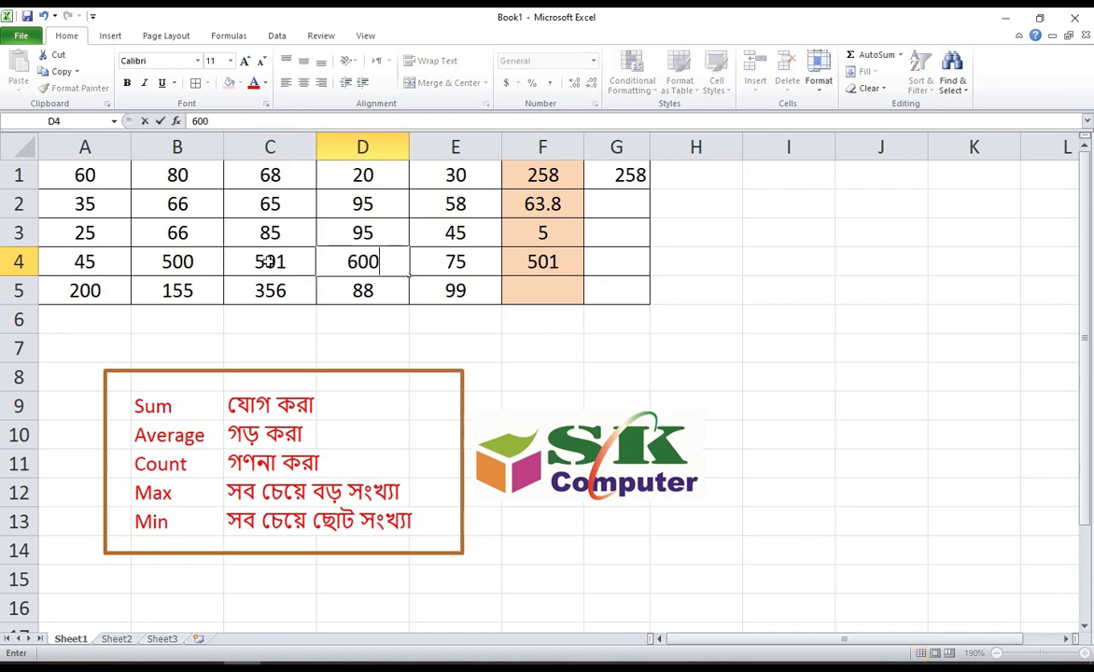
key(Tab)
key(Left)
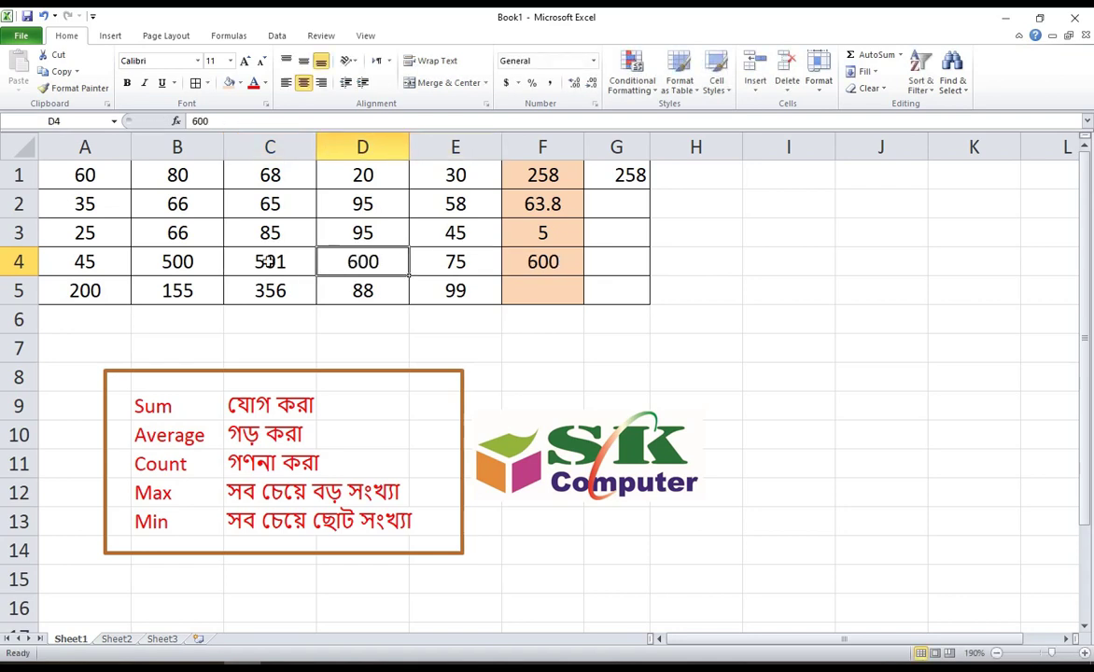
text(50)
key(Tab)
key(Right)
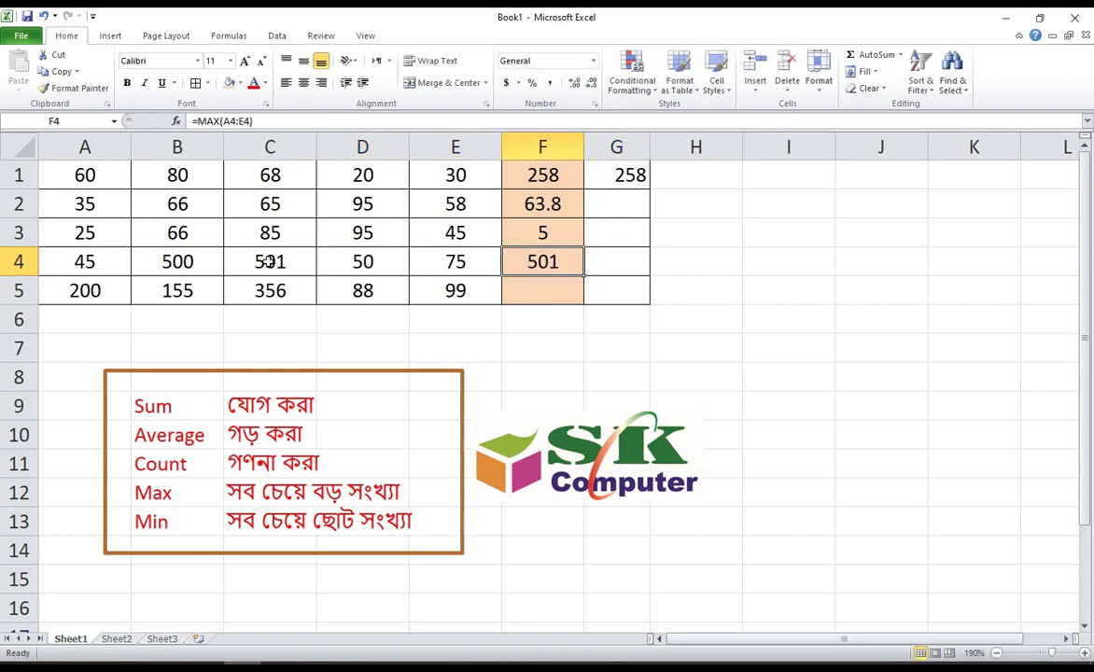
Find the smallest number of the fifth row in cell F5 with the formula =min(a5:e5).
key(Down)
drag(70, 284, 459, 288)
click(538, 293)
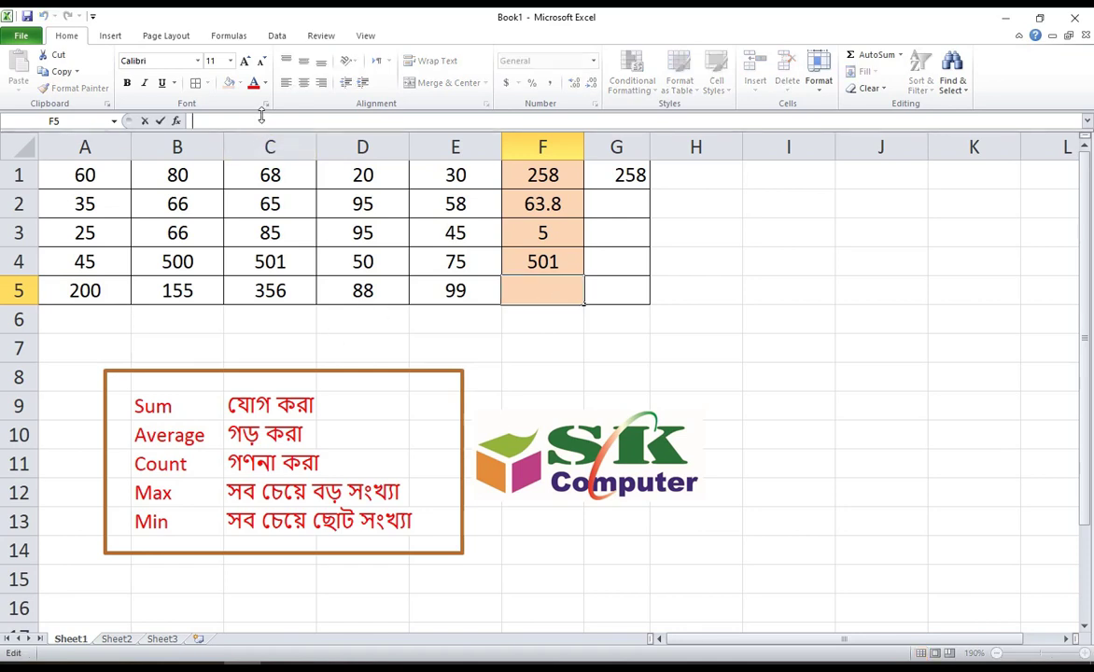
text(=)
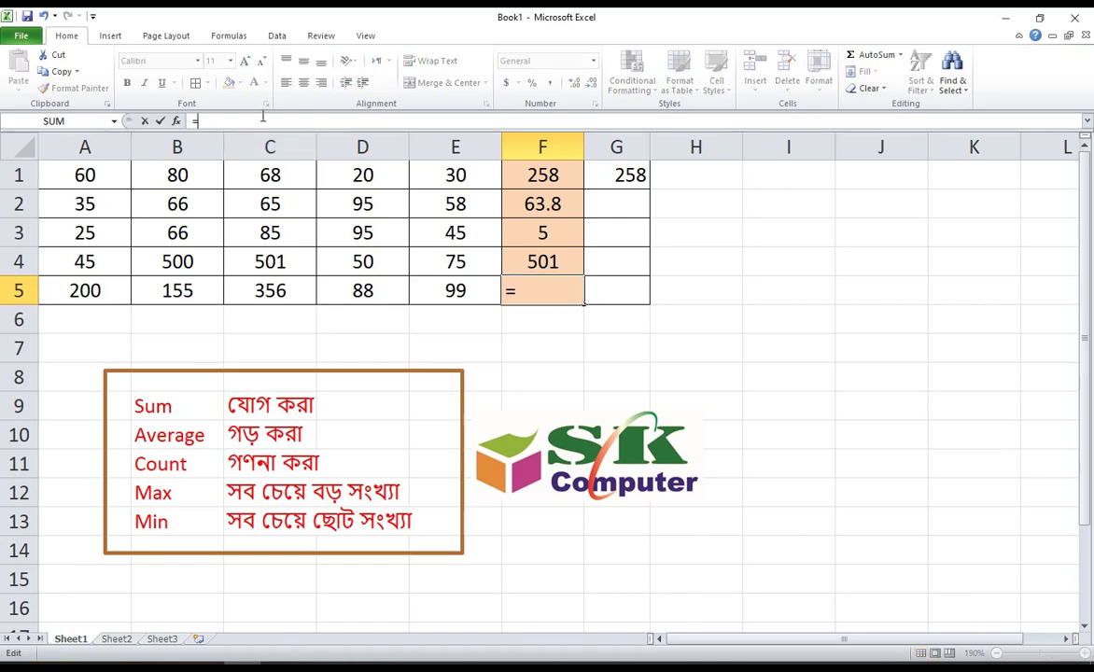
text(min)
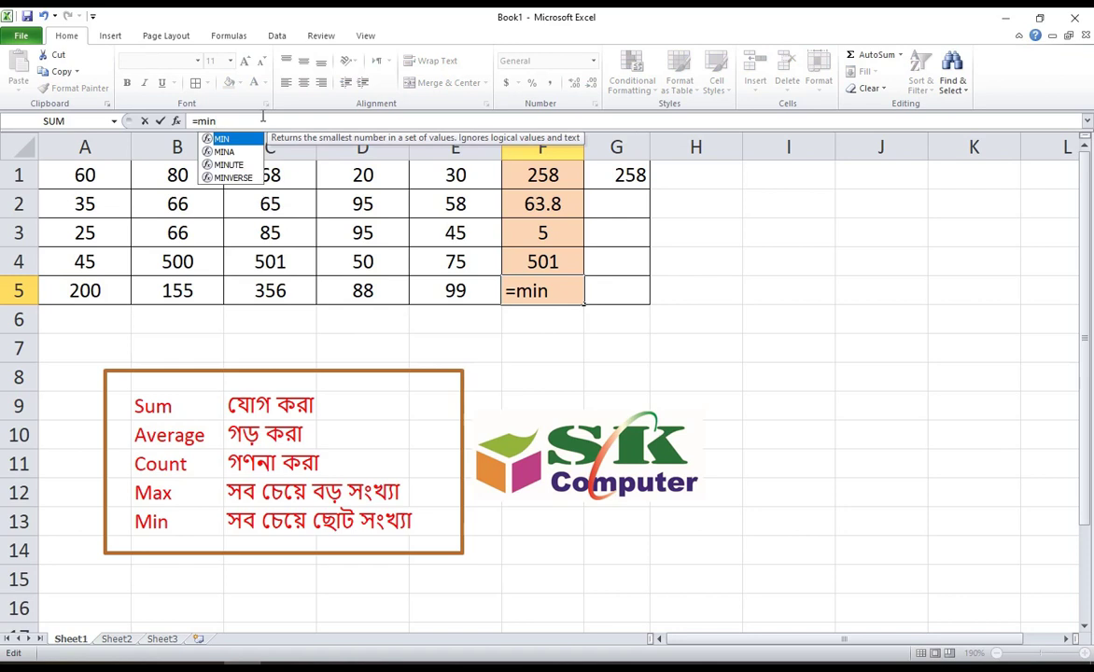
text((a)
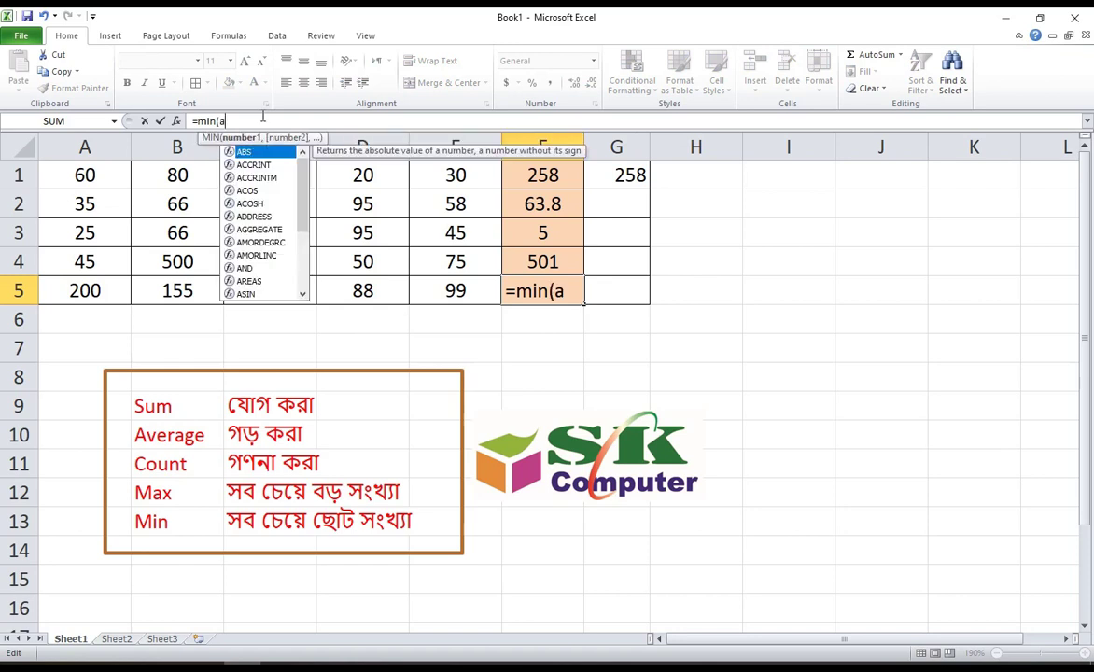
text(5)
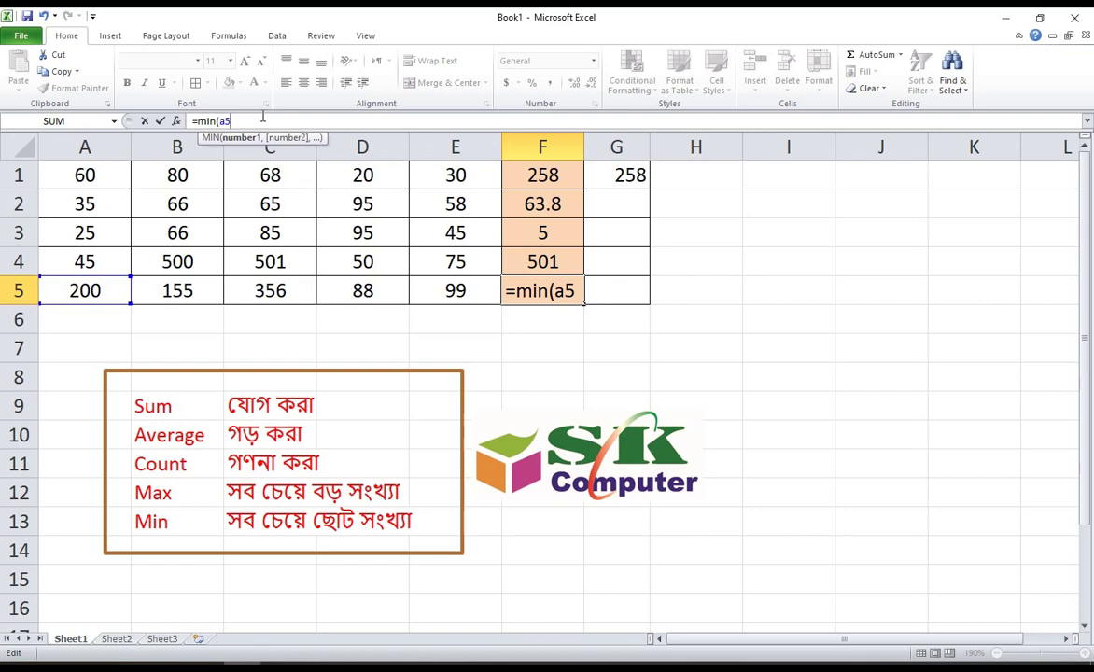
text(:e5))
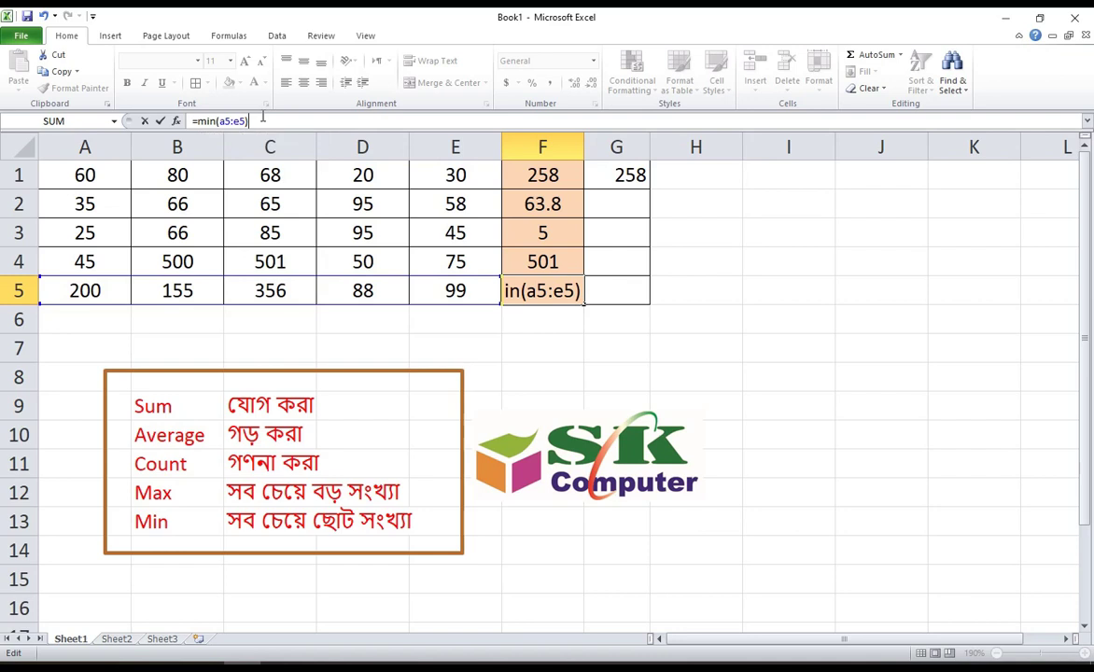
key(Return)
key(Up)
Examine the fifth row's numbers by selecting the range A5:E5.
key(Left)
key(Left)
key(Left)
key(Left)
key(Left)
key(shift+Right)
key(shift+Right)
key(shift+Right)
key(shift+Right)
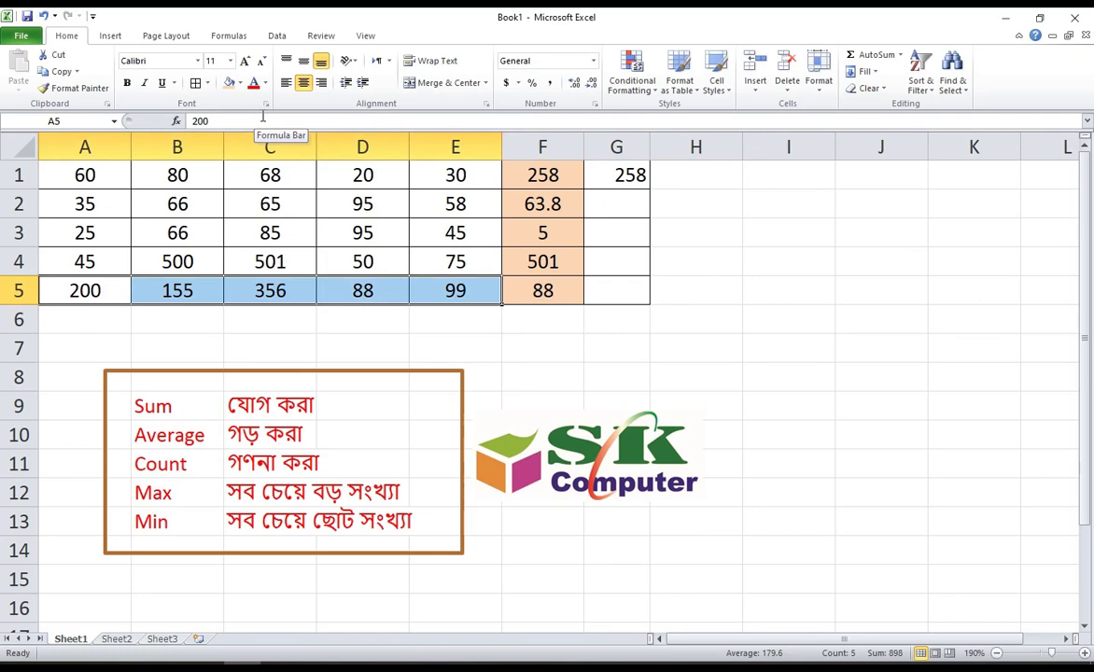
Test the MIN formula by trying 5 and then 1 in cell D5.
key(Right)
key(Right)
key(Right)
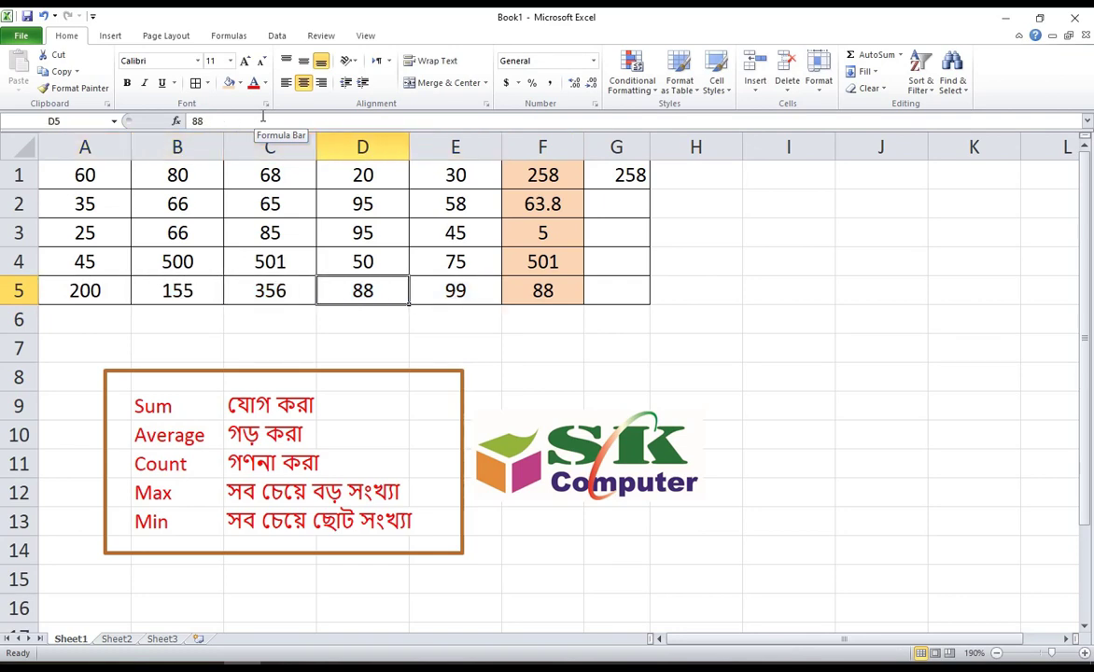
text(5)
key(Right)
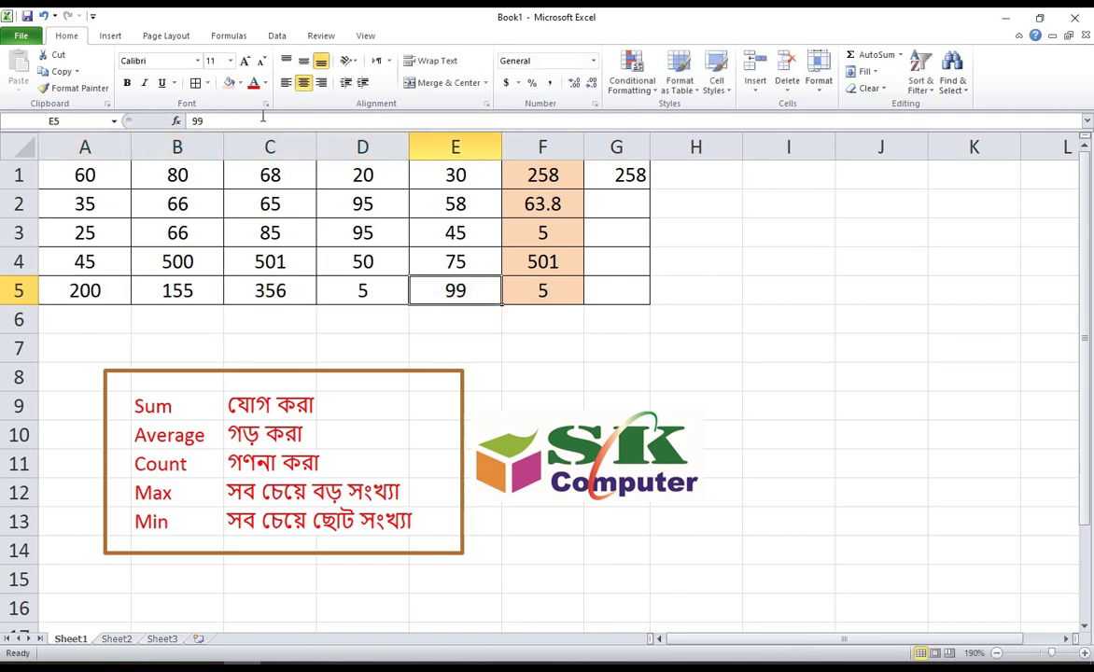
key(Left)
text(1)
key(Right)
Set cell D5 to 50 and cell C5 to 2.
key(Left)
key(Left)
key(Right)
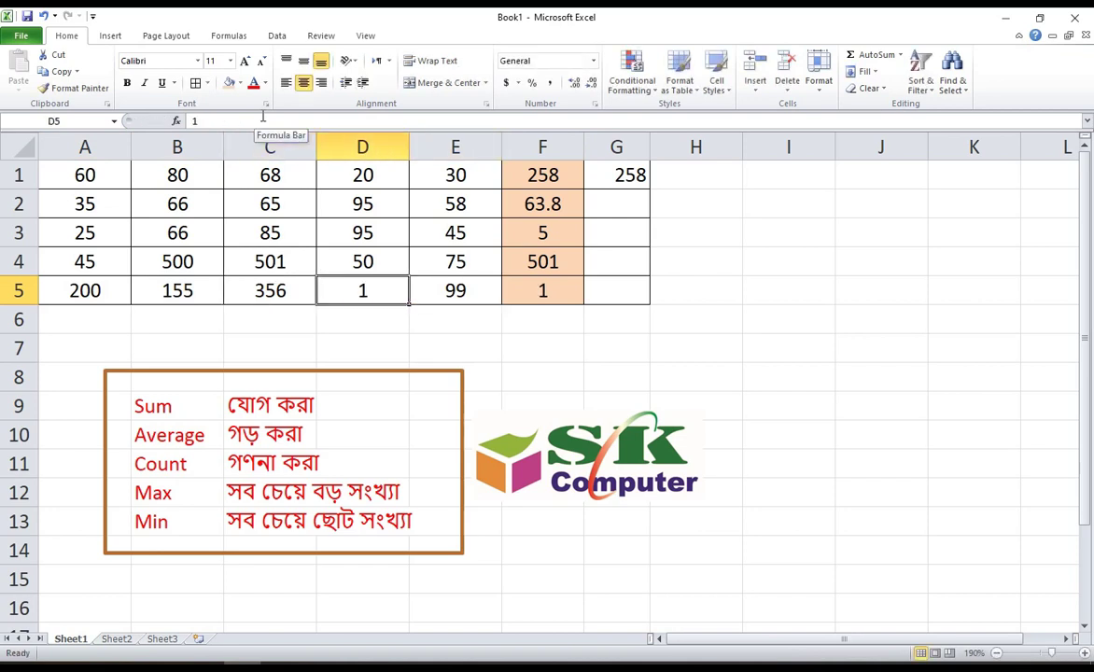
text(0)
key(Left)
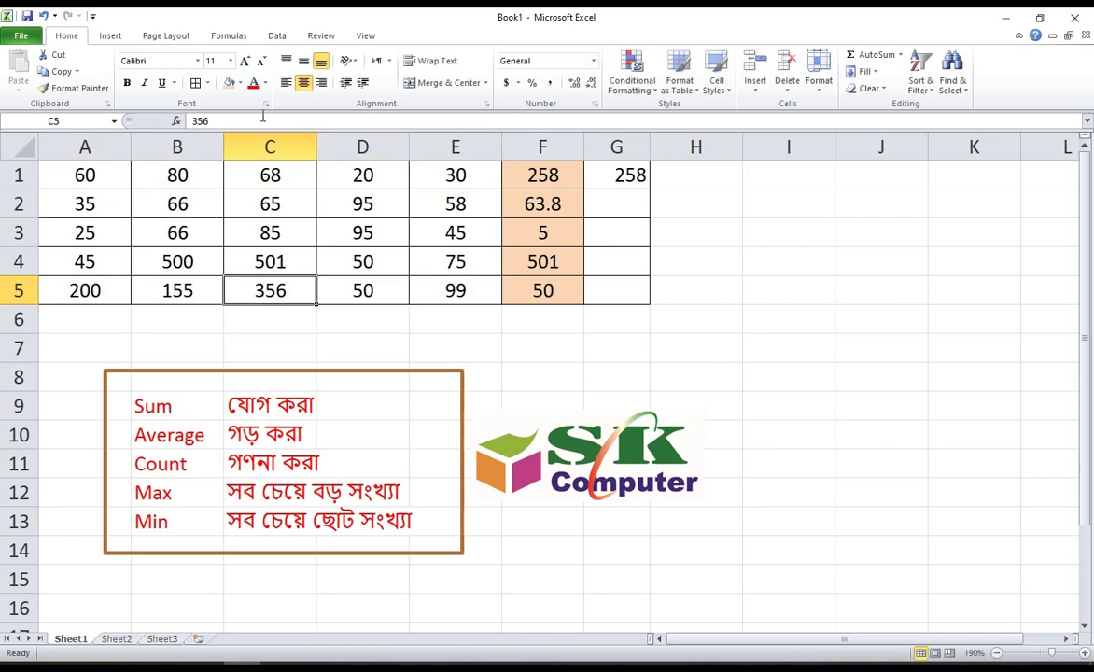
text(2)
key(Right)
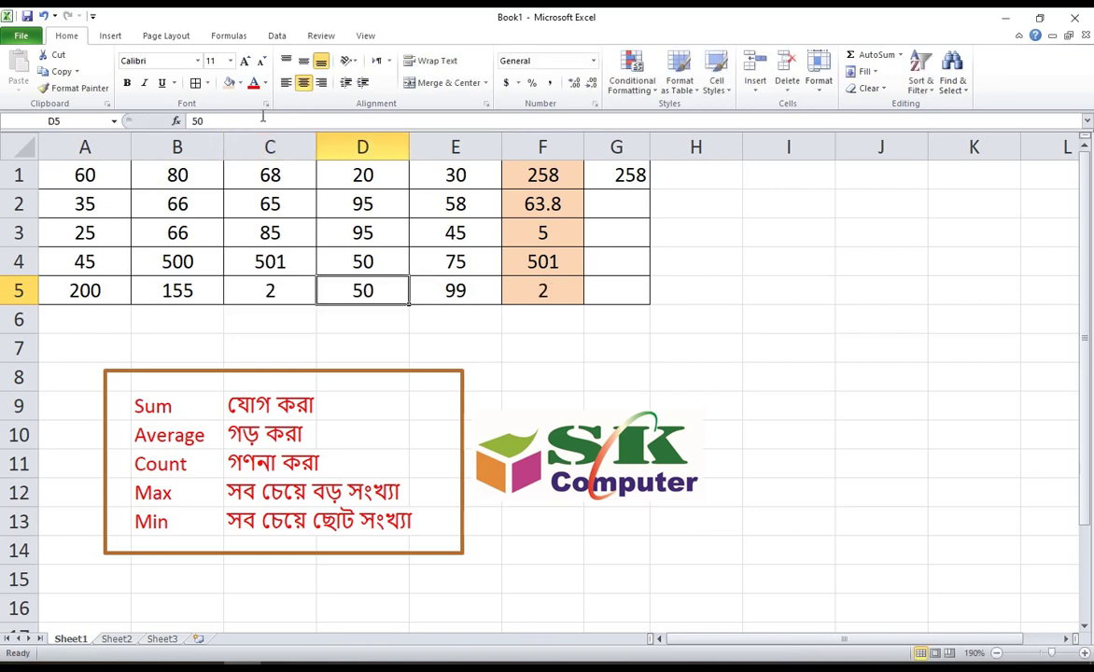
Examine the fifth row's numbers and its MIN result one cell at a time.
key(Right)
key(Right)
key(Left)
key(Left)
key(Left)
key(Left)
key(Left)
key(Right)
Review the function results in F1:F5, including the second row's numbers and the AVERAGE formula in F2.
drag(540, 175, 545, 289)
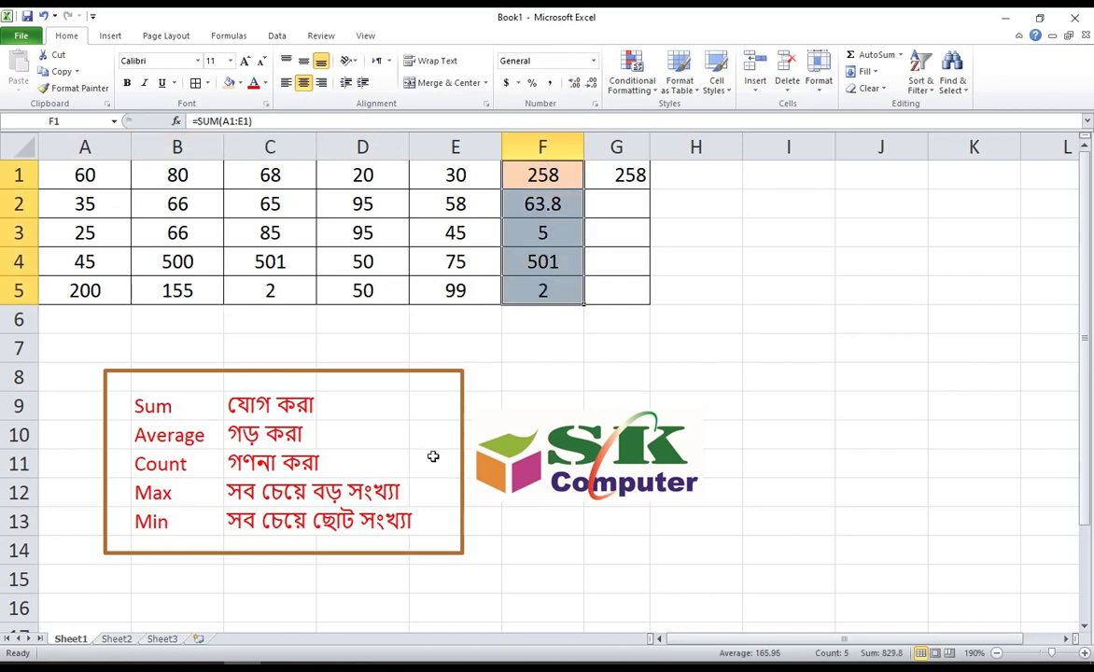
click(382, 314)
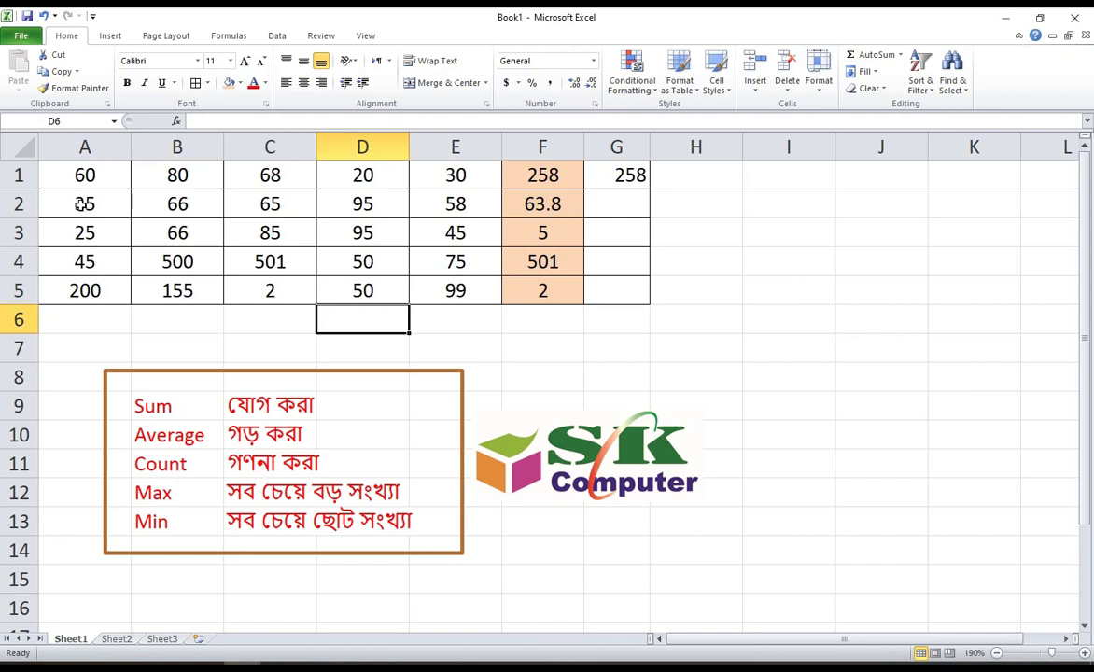
drag(83, 205, 470, 200)
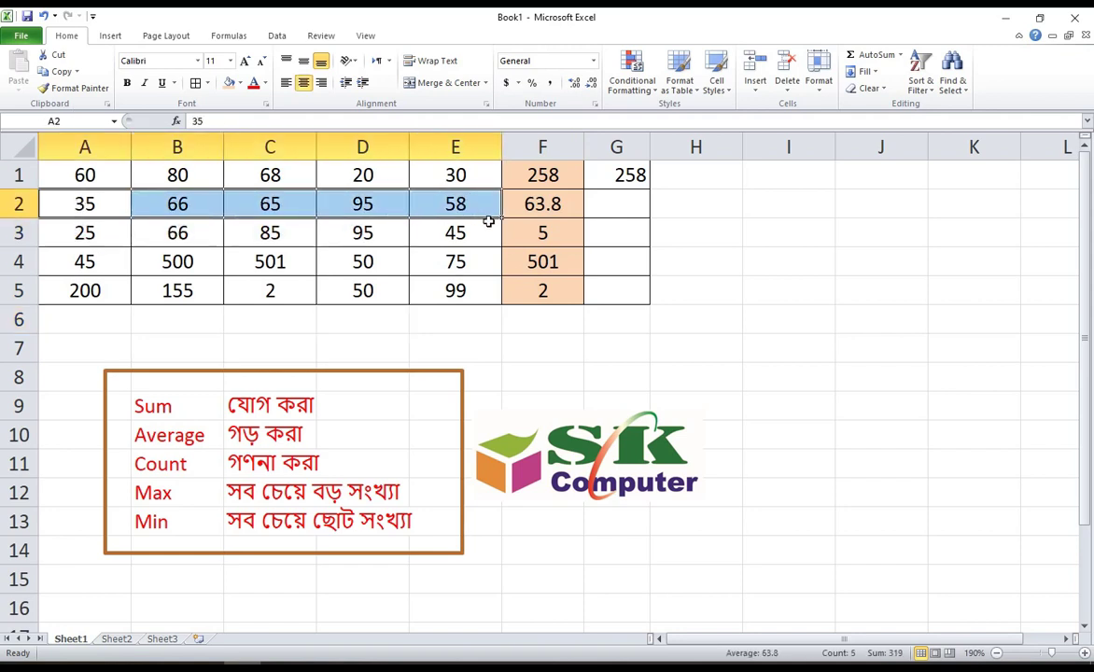
click(540, 201)
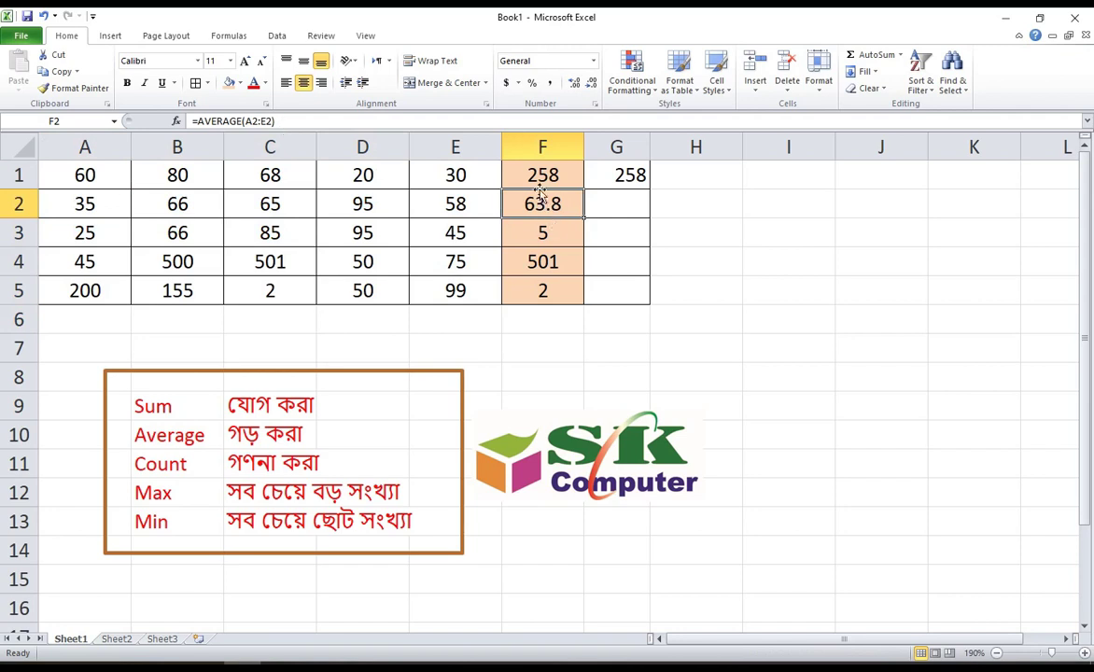
drag(537, 173, 546, 290)
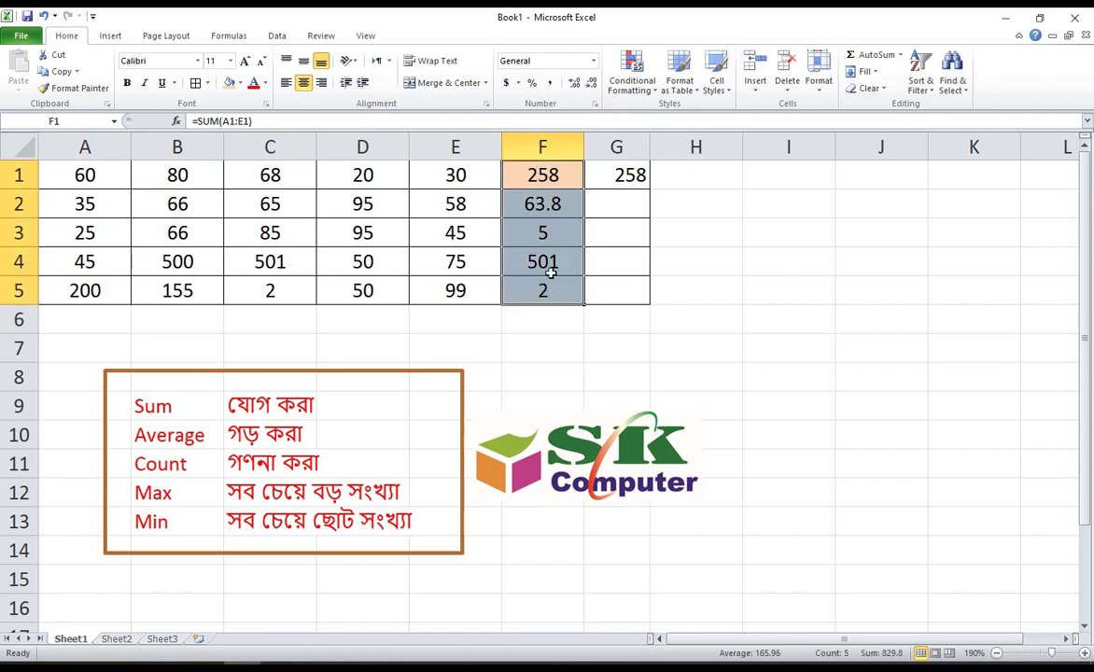
Clear cell G1 and widen column G slightly.
click(619, 176)
key(Delete)
click(627, 232)
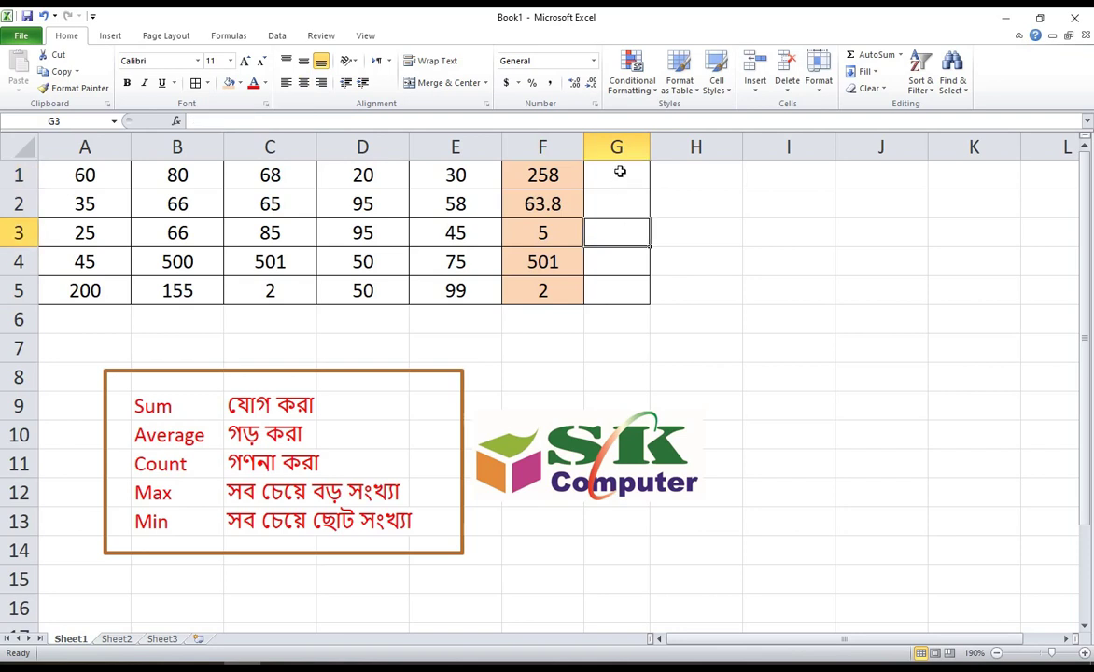
drag(623, 173, 623, 281)
drag(650, 150, 674, 147)
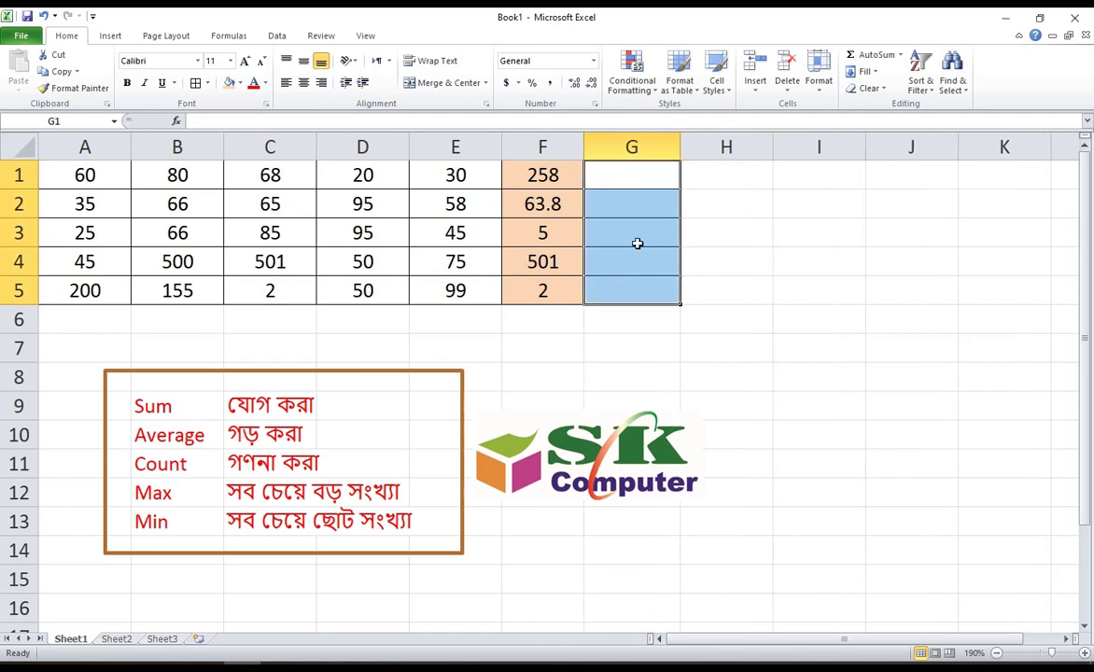
Copy the formula text =SUM(A1:E1) from cell F1 into G1 and inspect the pasted formula.
click(539, 179)
click(266, 119)
drag(266, 118, 148, 119)
key(ctrl+c)
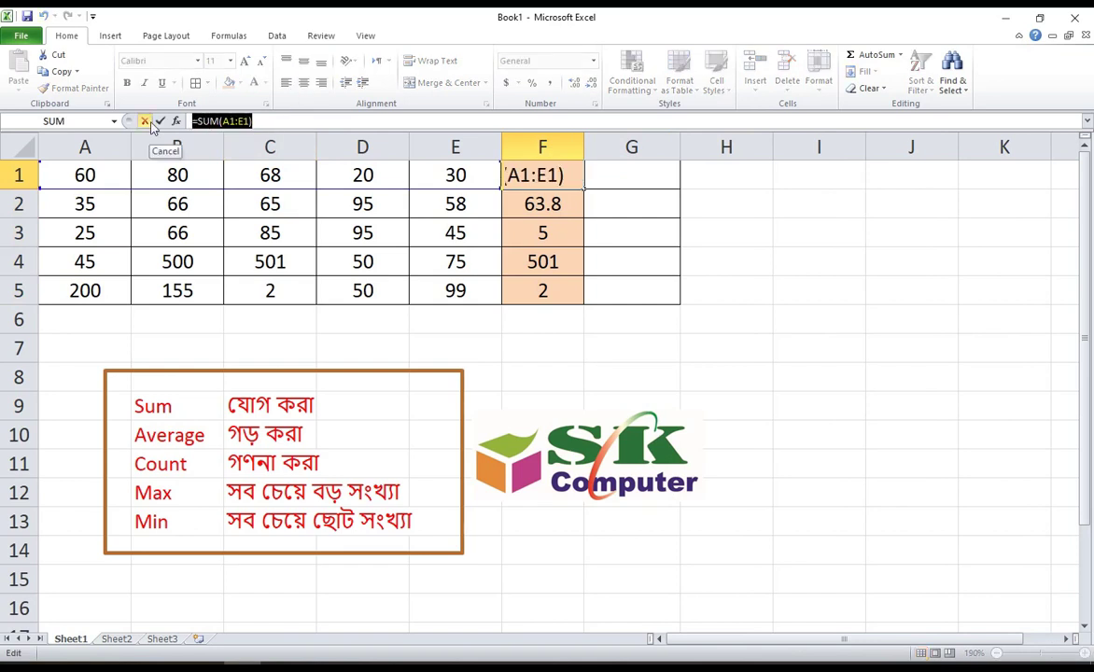
key(Return)
click(652, 176)
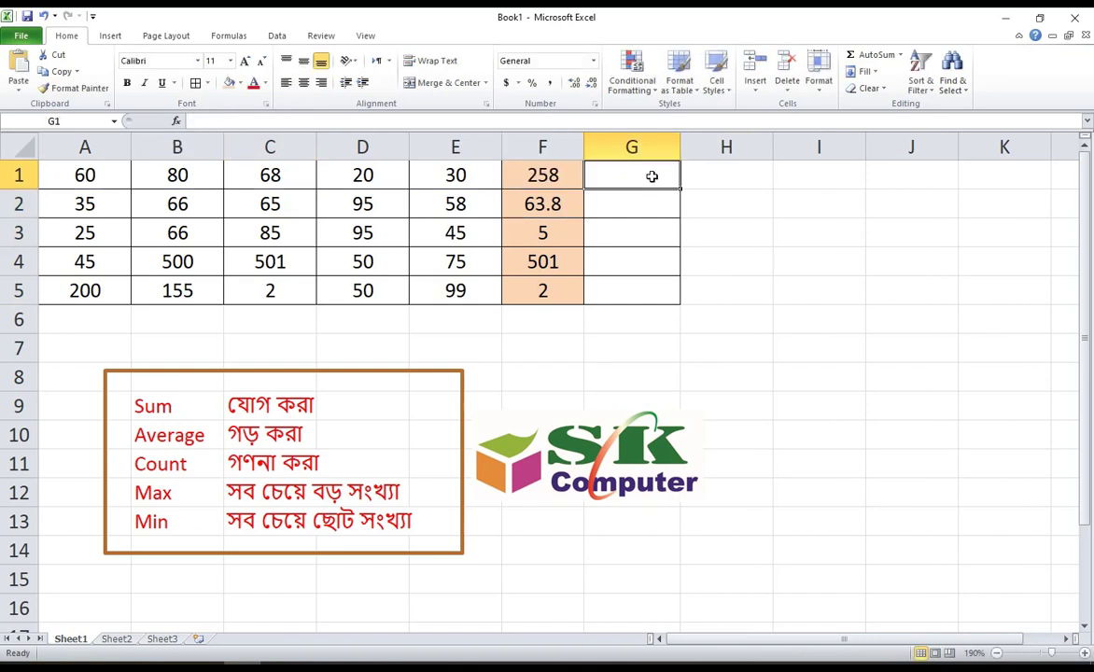
key(ctrl+v)
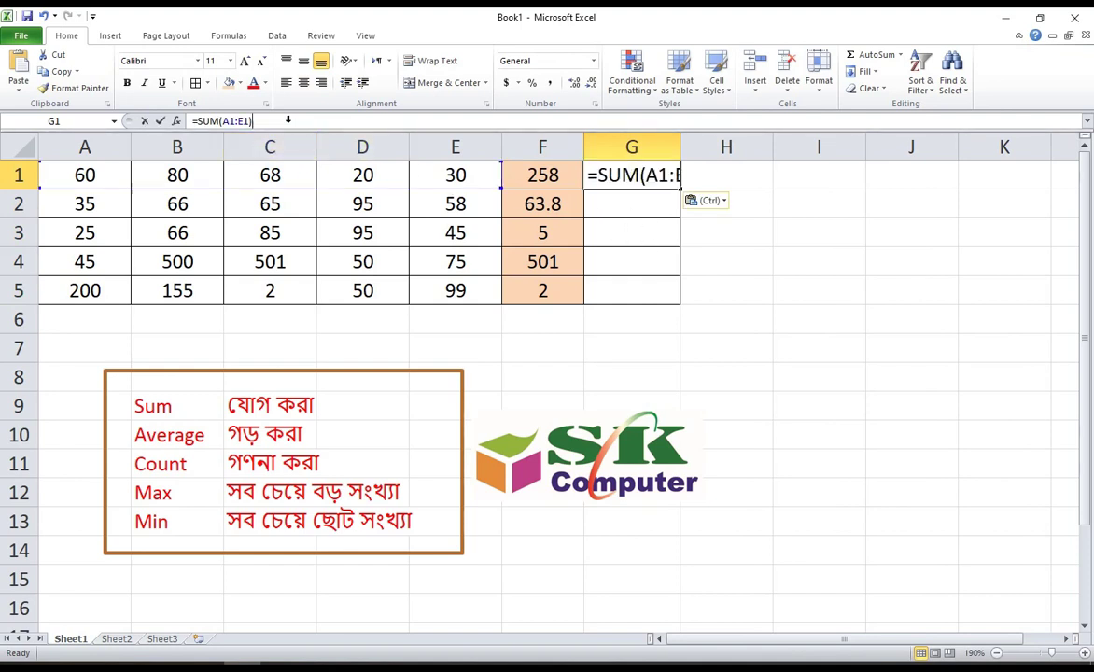
drag(255, 121, 191, 122)
click(621, 173)
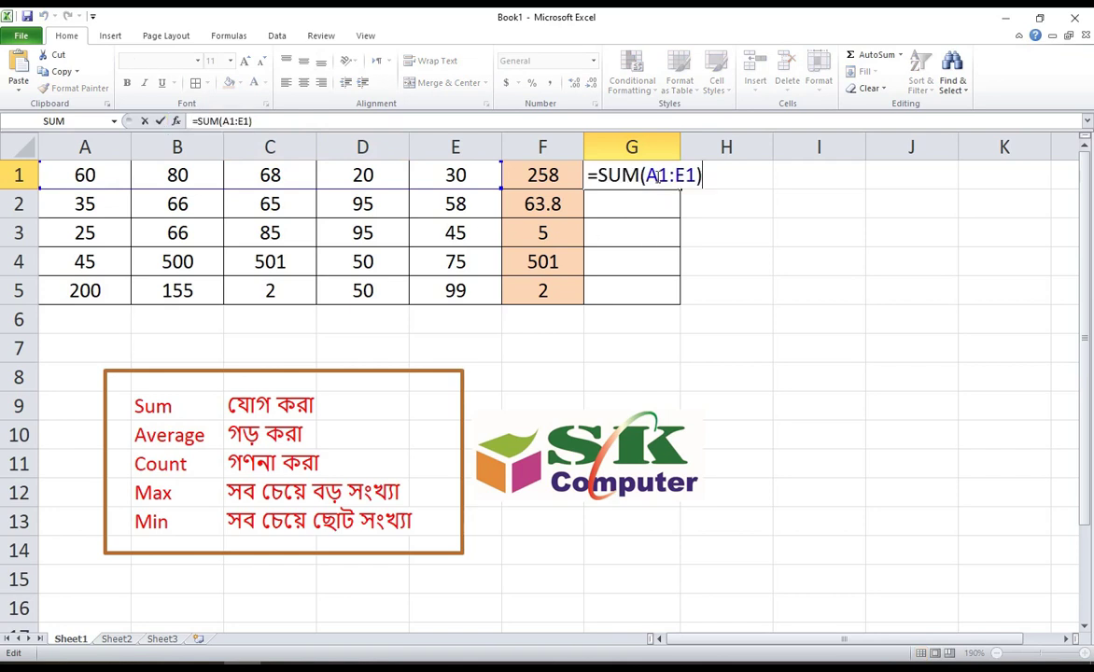
key(Return)
Clear G1, paste the copied SUM formula into it again, and clear the cell once more.
click(629, 174)
key(Delete)
key(ctrl+v)
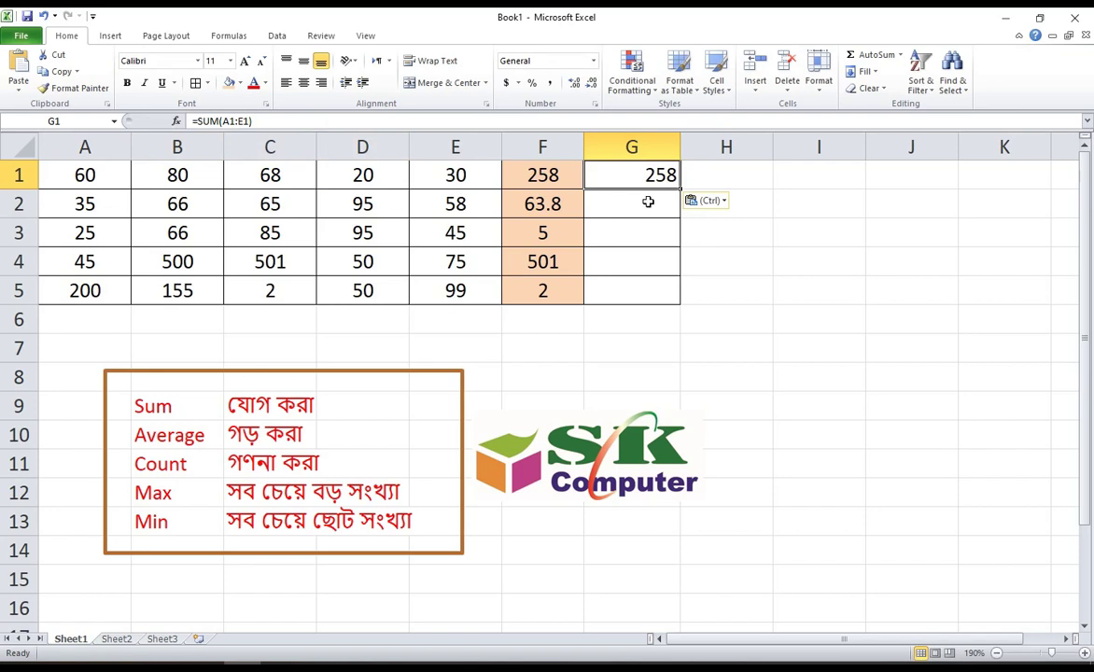
key(Delete)
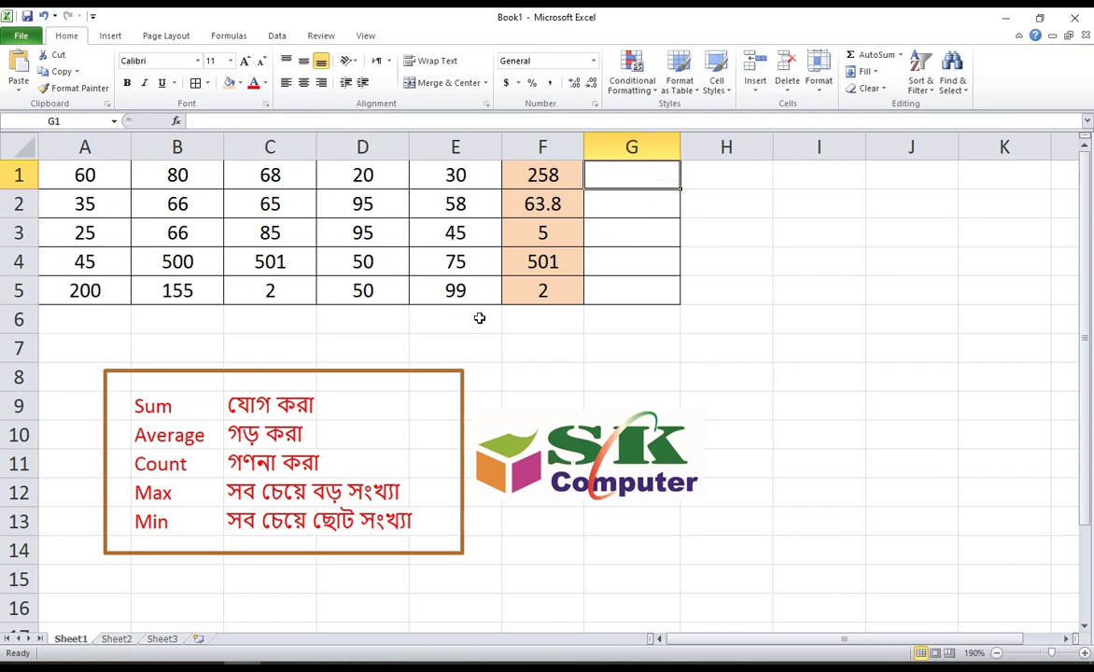
drag(634, 172, 635, 283)
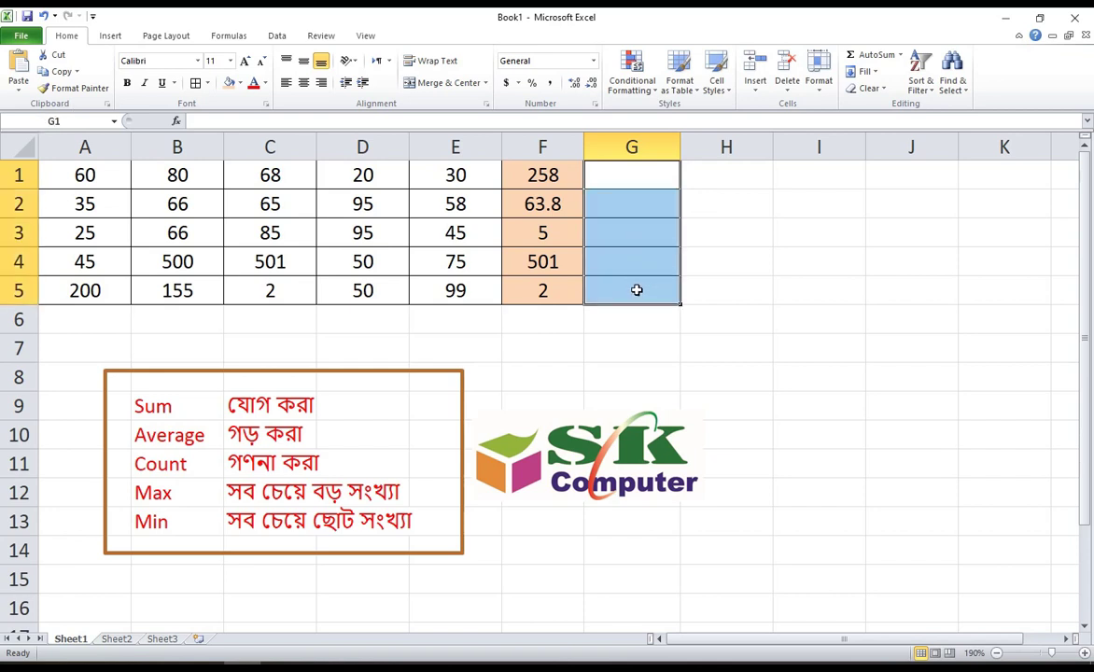
click(601, 368)
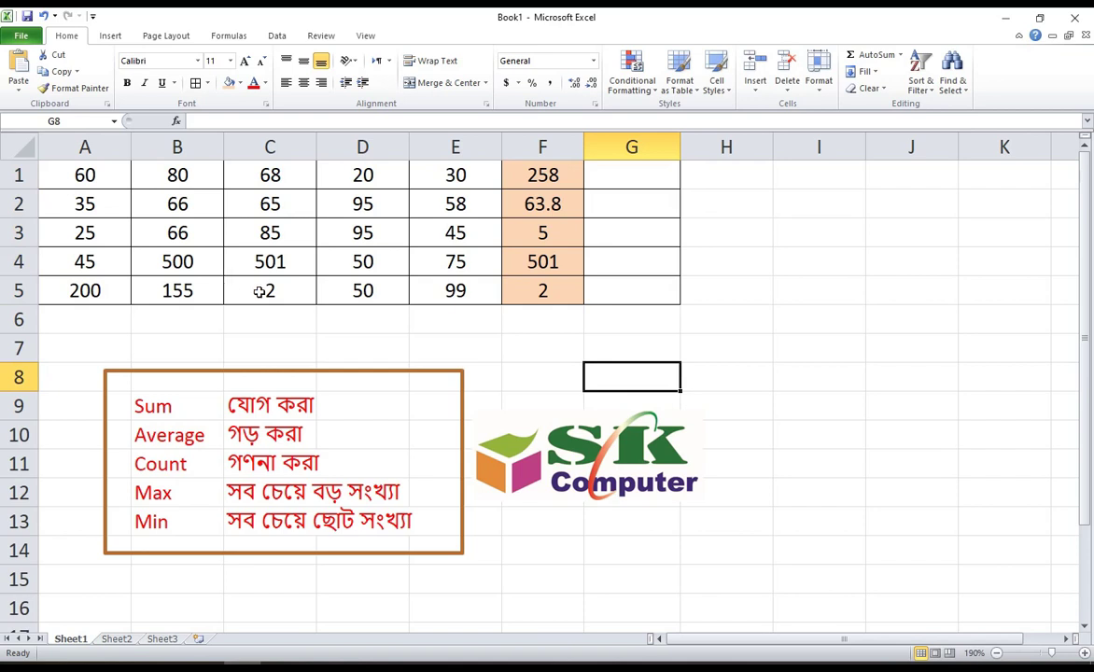
click(702, 284)
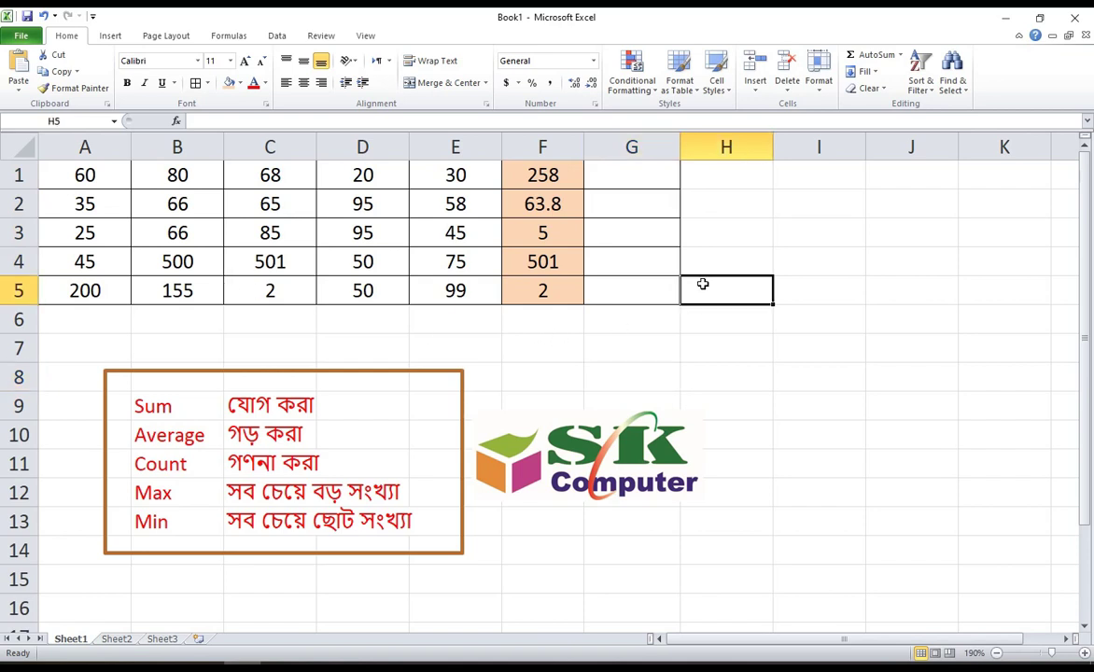